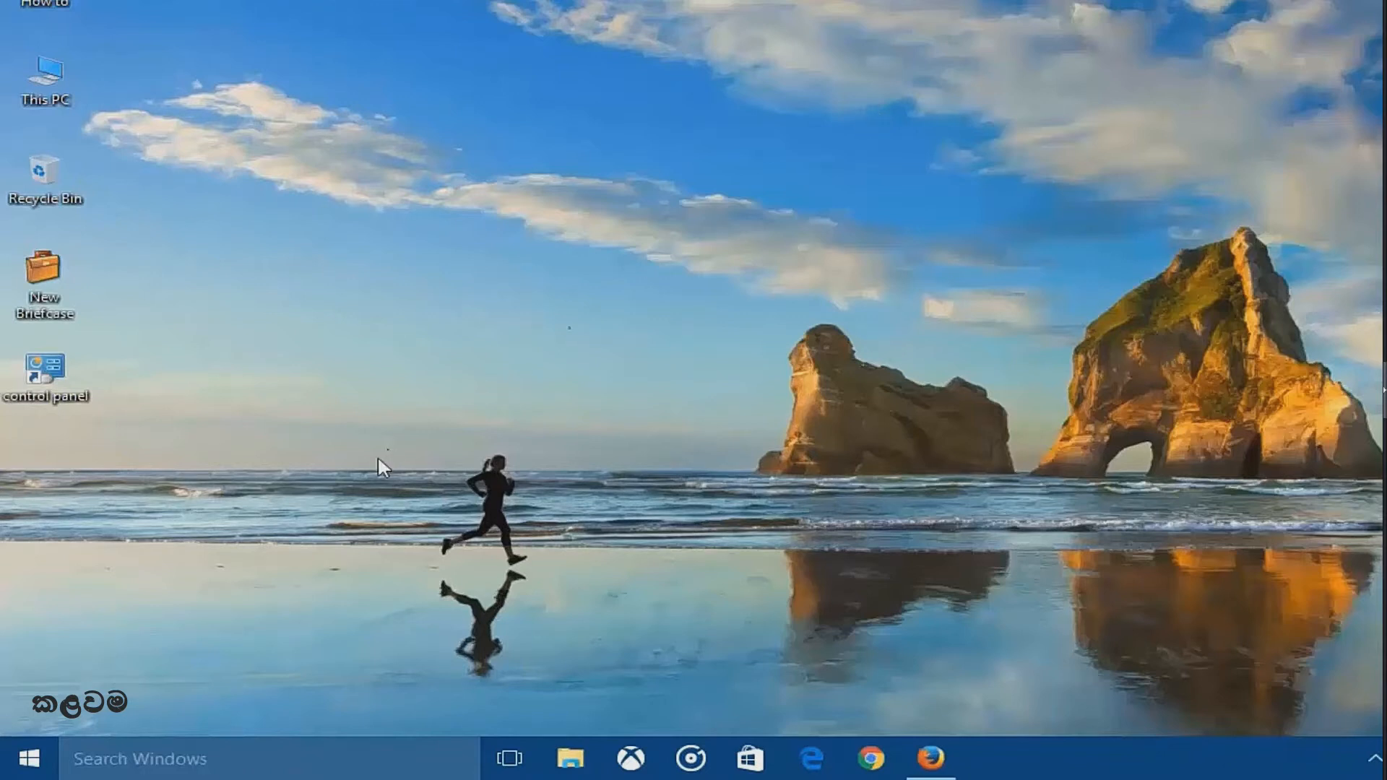
# Open the driver settings of the Realtek High Definition Audio device in Device Manager's sound, video and game controllers.
pyautogui.rightClick(29, 767)
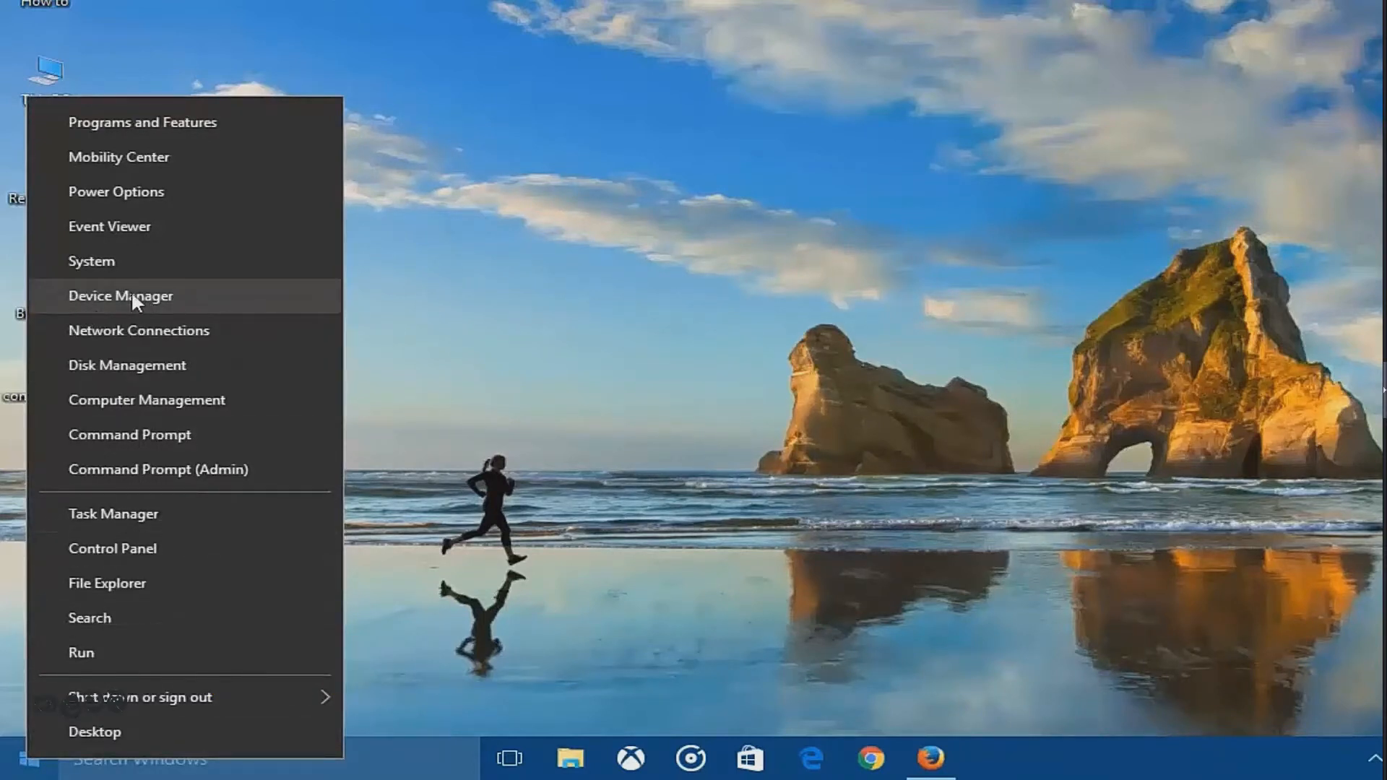
pyautogui.click(178, 292)
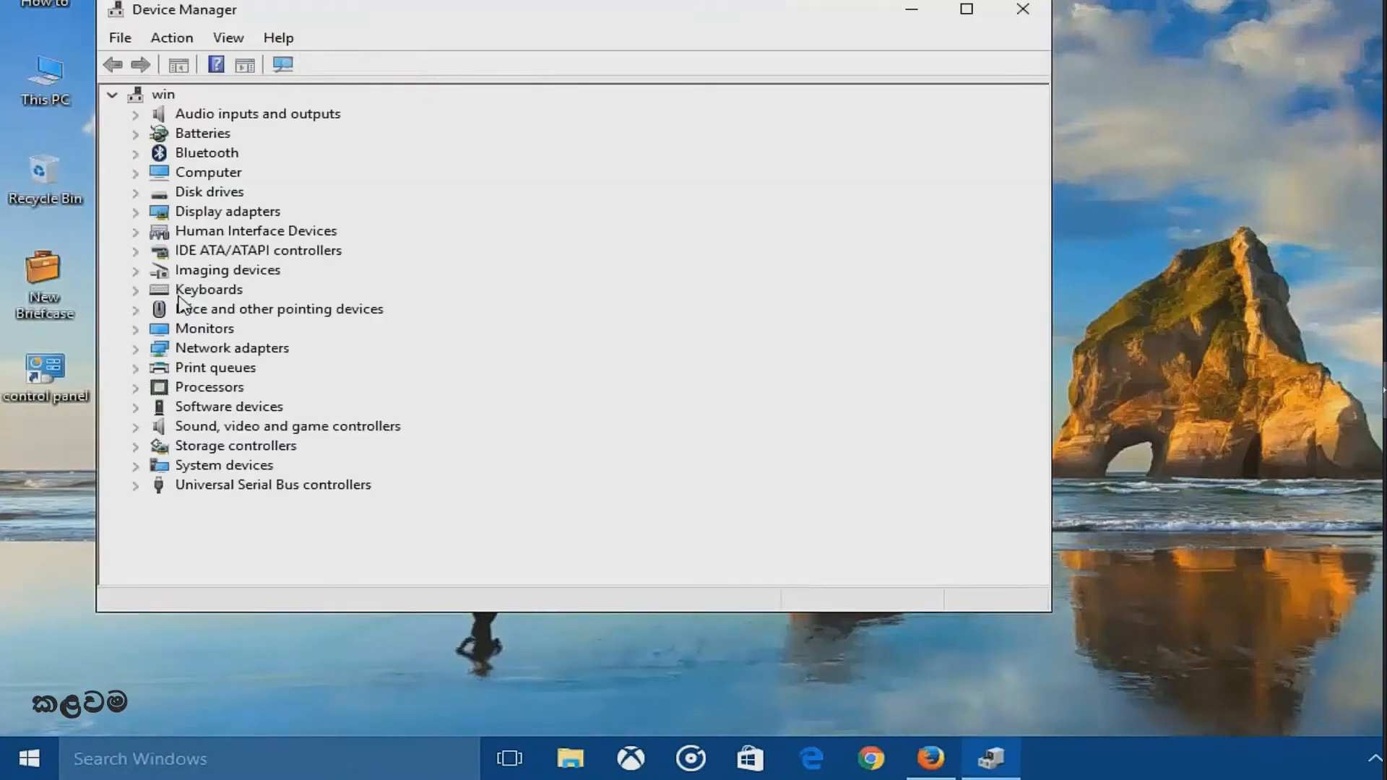
pyautogui.click(141, 432)
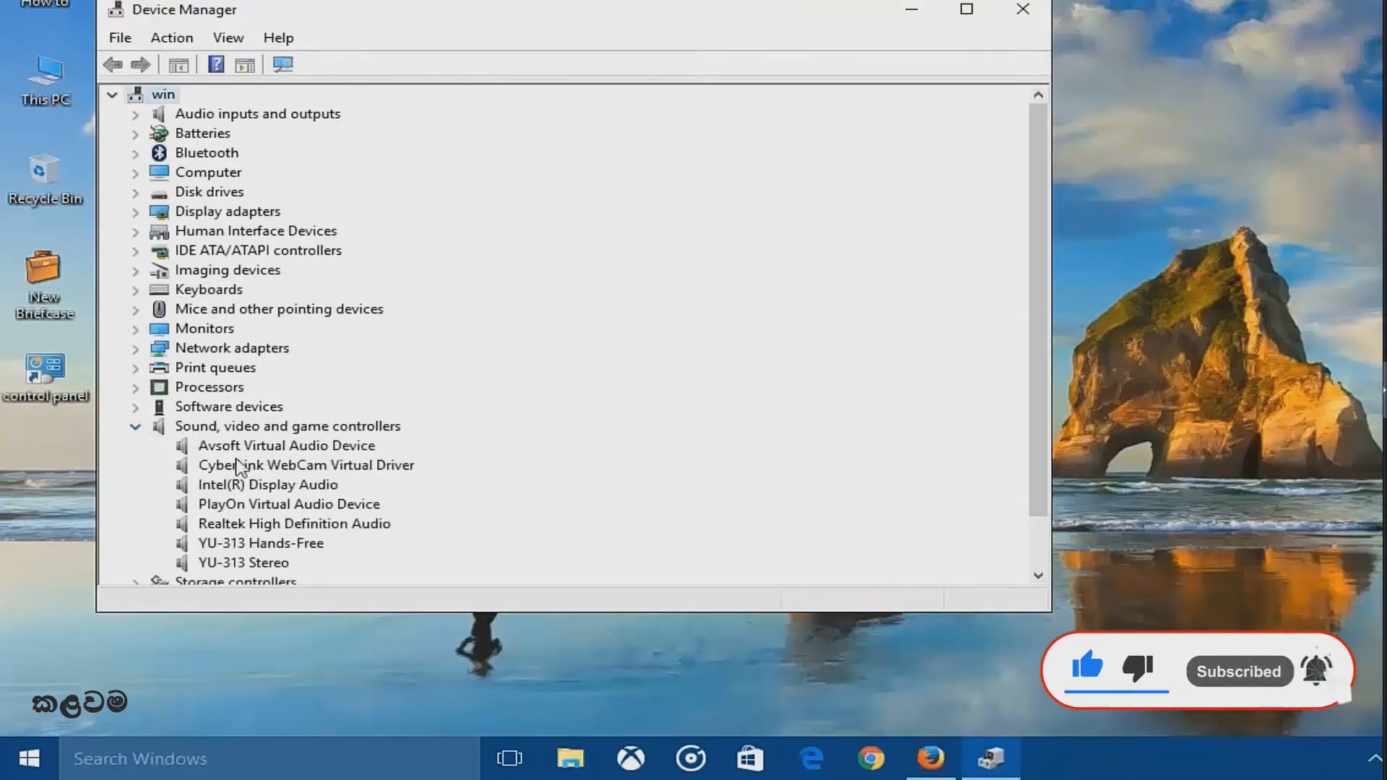
pyautogui.click(215, 528)
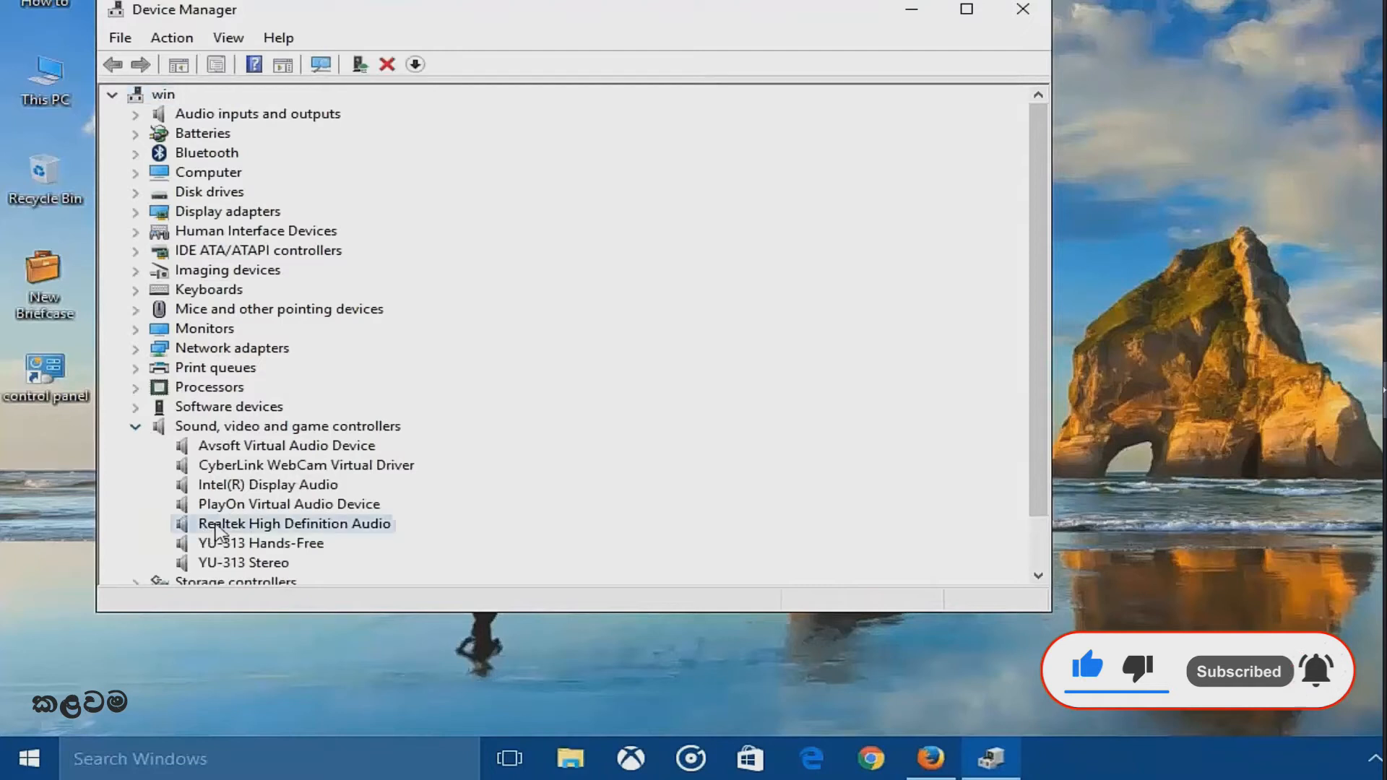
pyautogui.rightClick(319, 529)
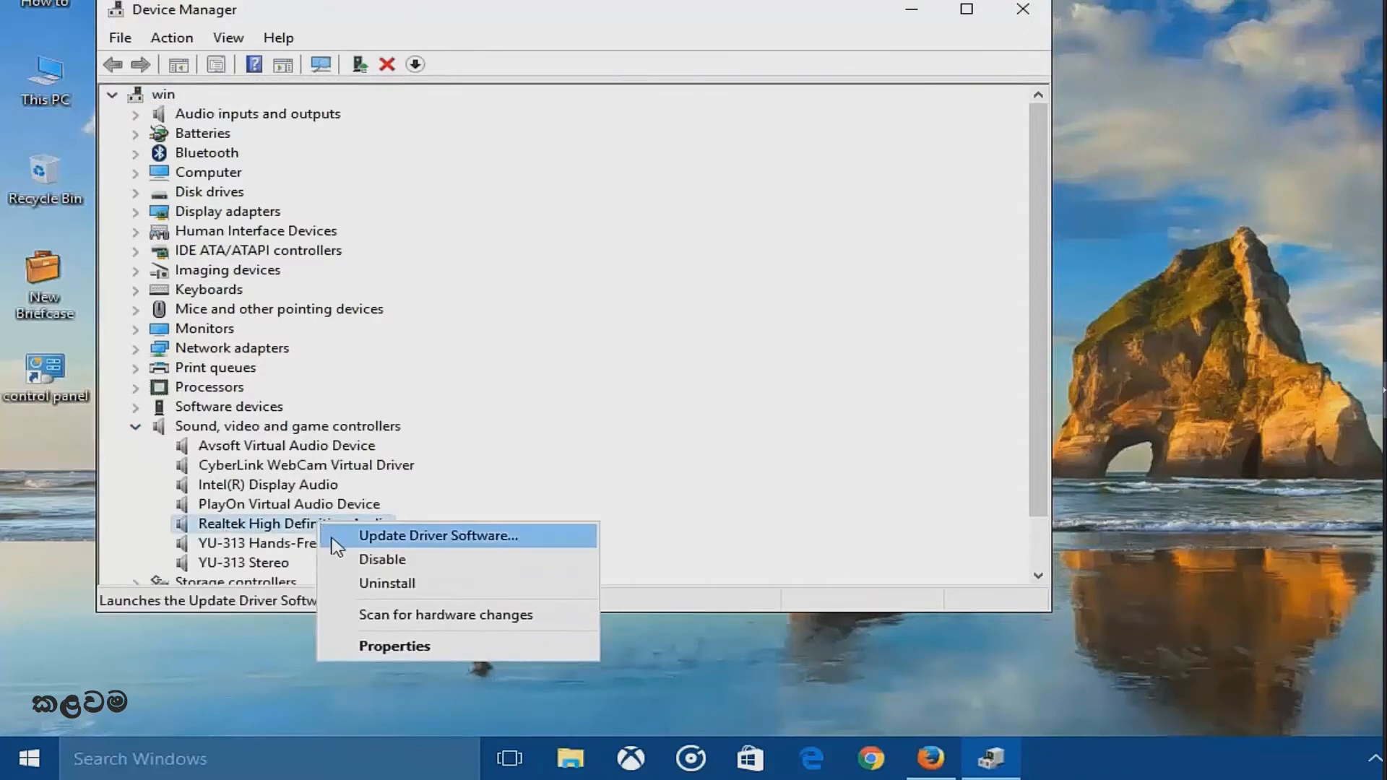
pyautogui.click(359, 648)
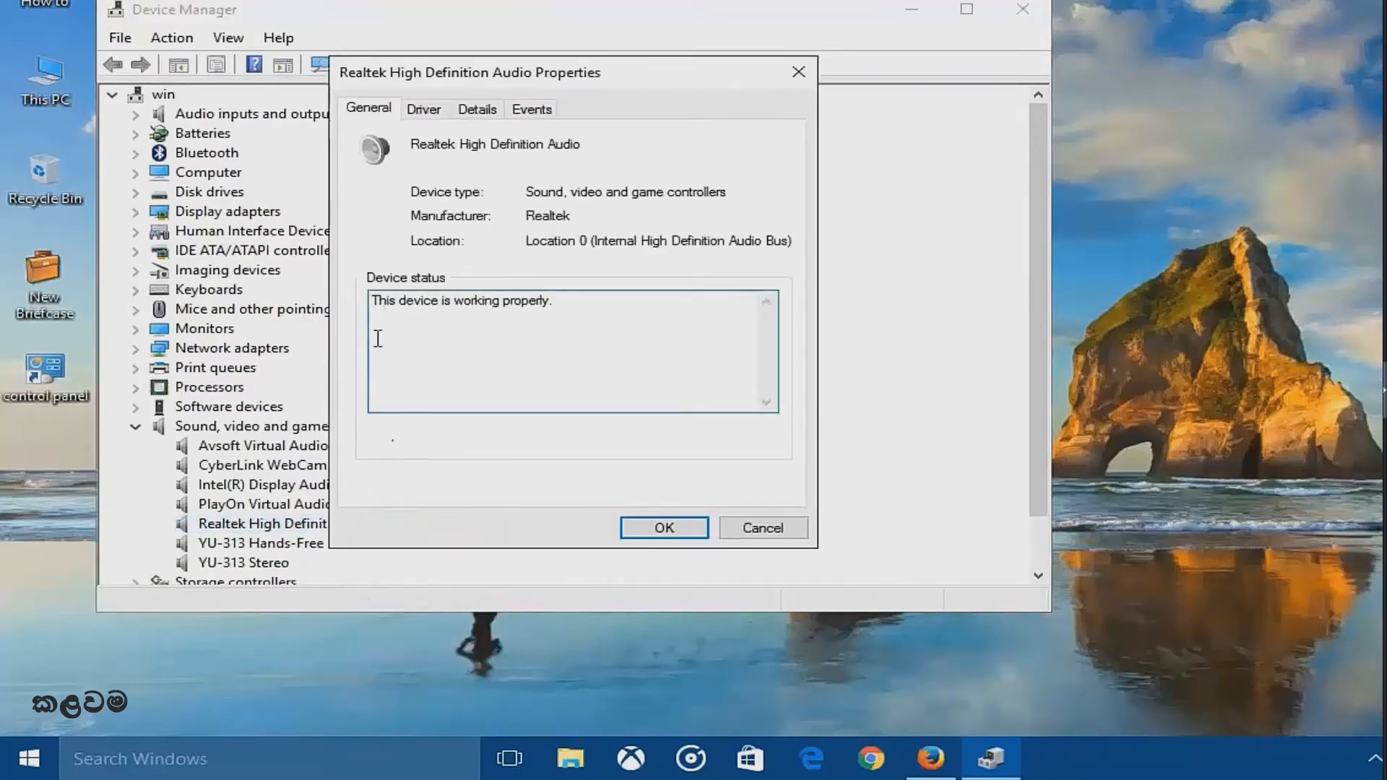
pyautogui.click(426, 112)
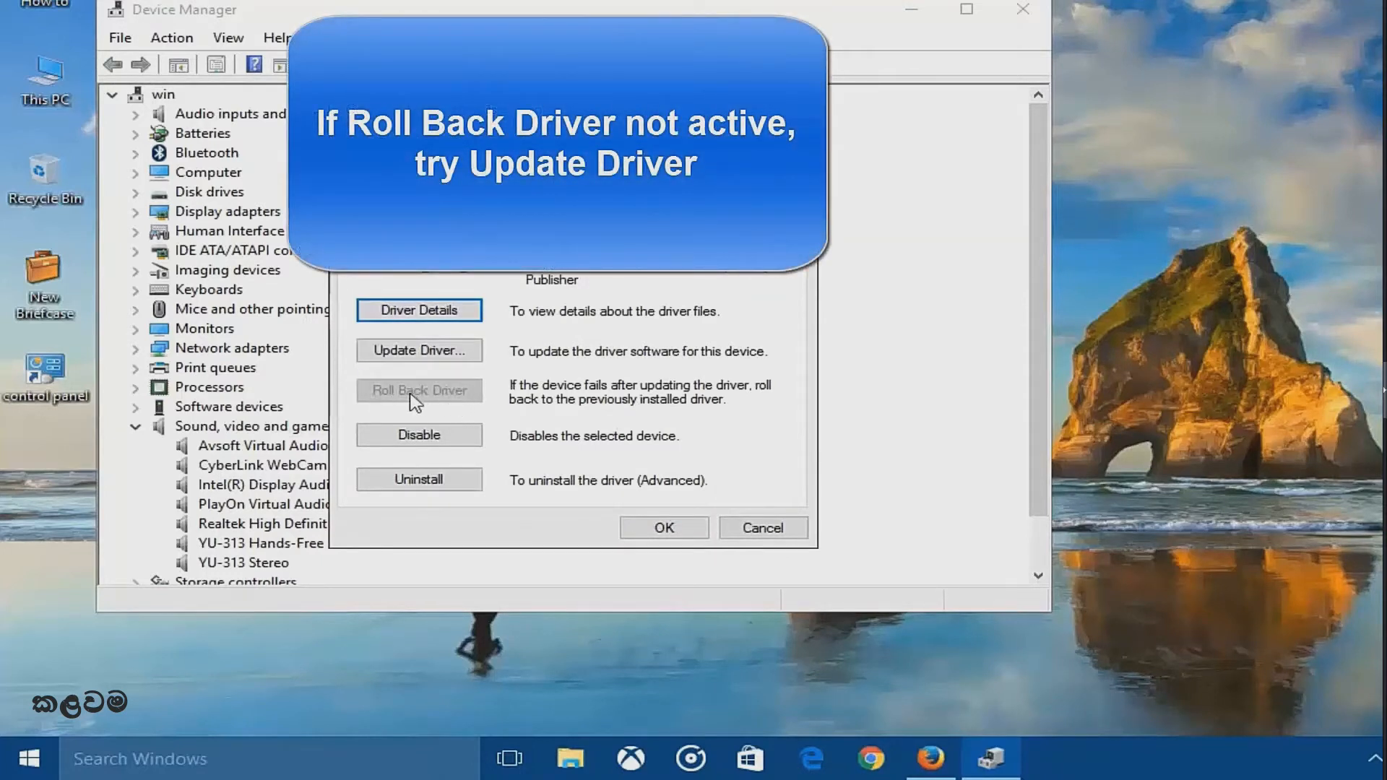
# Run an automatic search for updated Realtek High Definition Audio driver software and close the wizard.
pyautogui.click(411, 354)
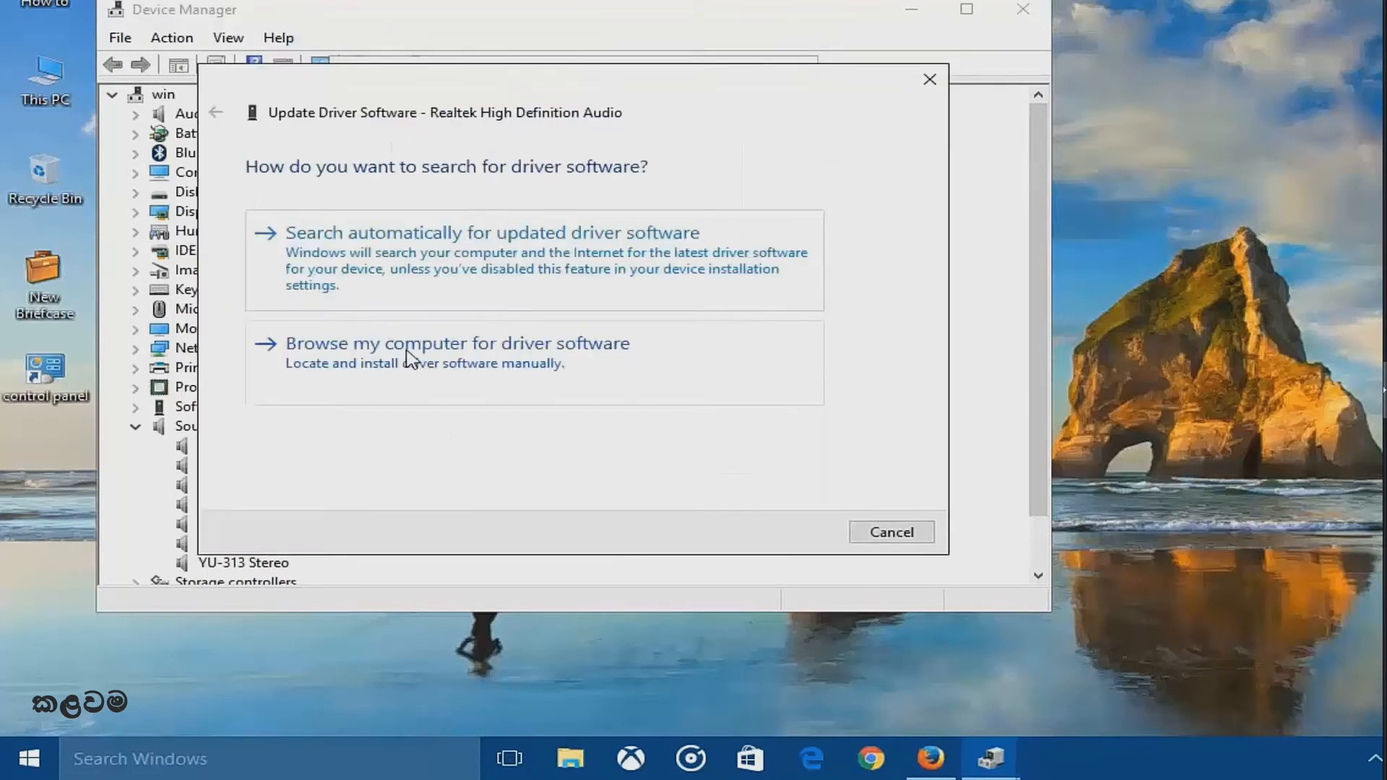
pyautogui.click(456, 248)
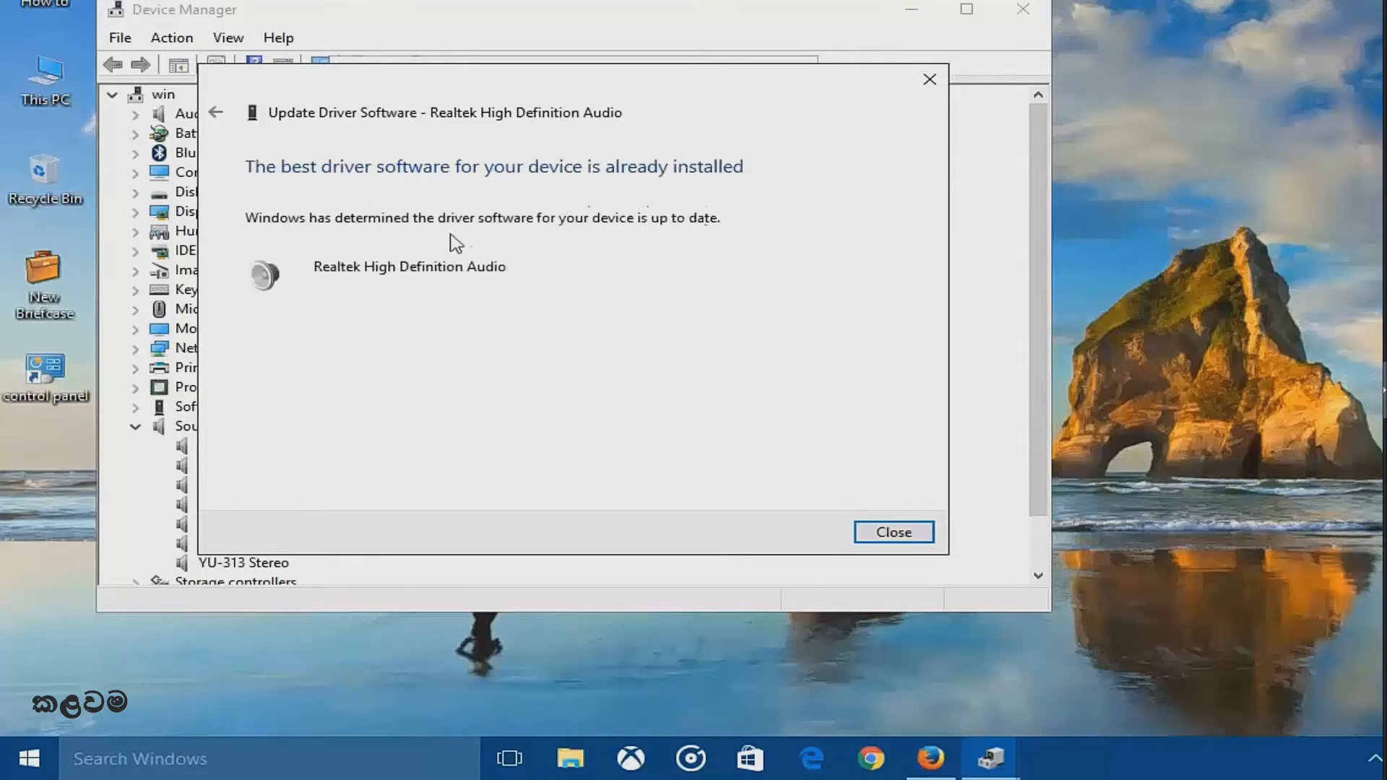
pyautogui.click(883, 532)
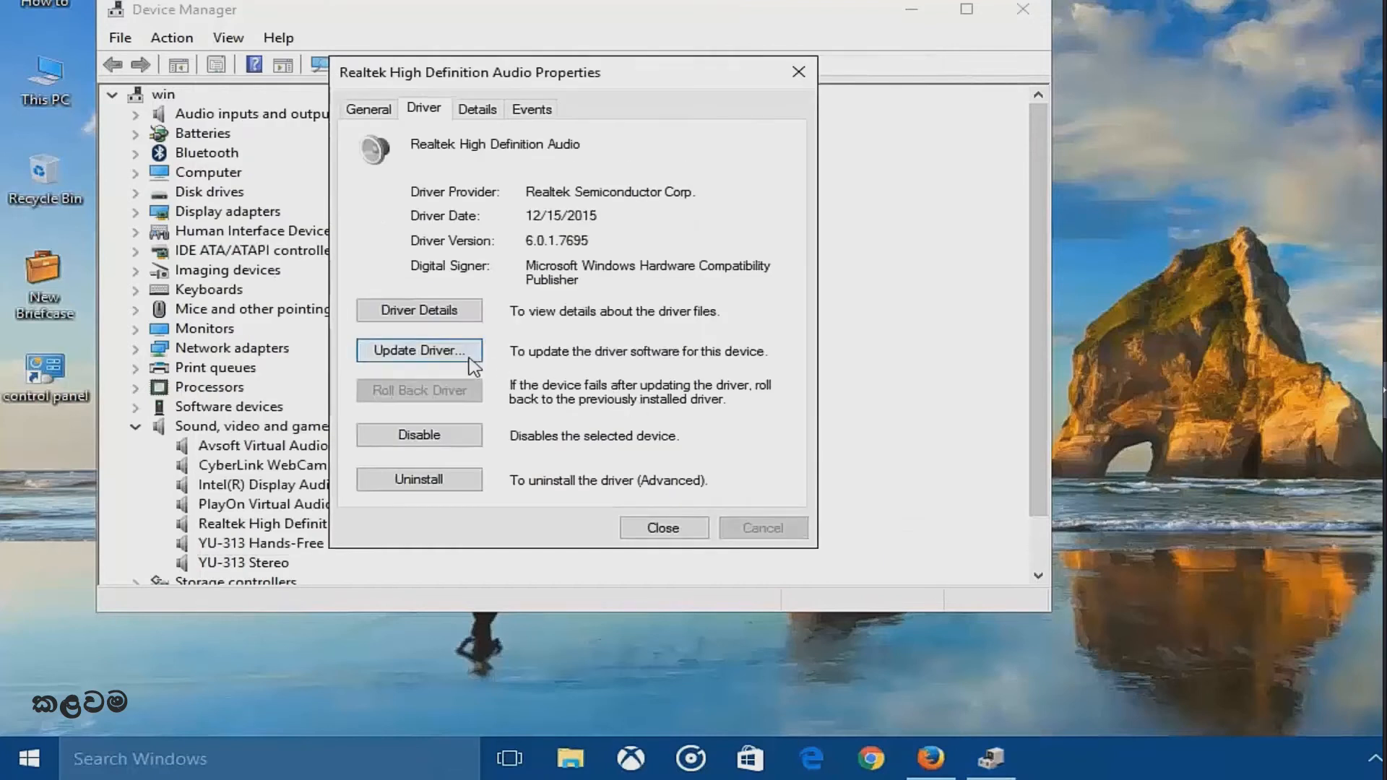
# Manually install the High Definition Audio Device driver from the list of drivers on the computer, accepting the compatibility warning.
pyautogui.click(408, 354)
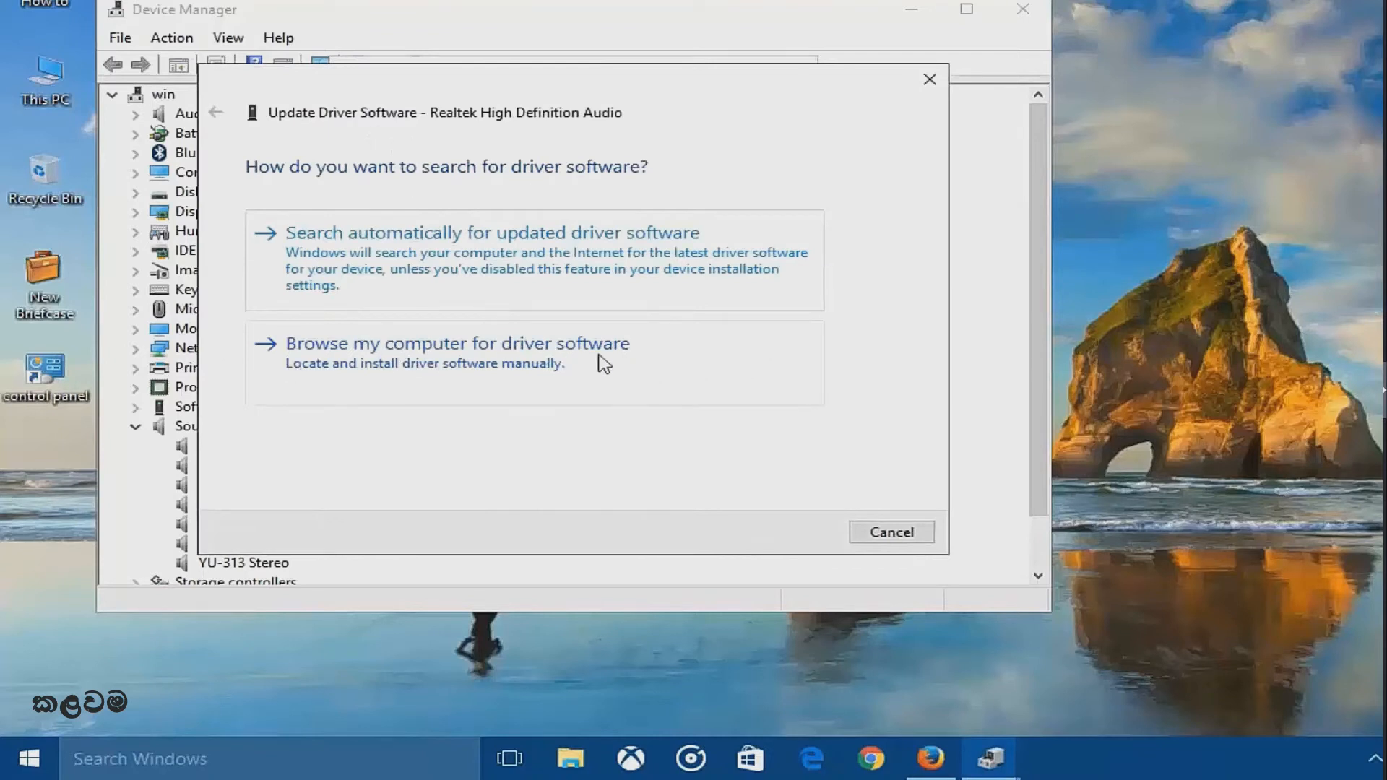
pyautogui.click(383, 365)
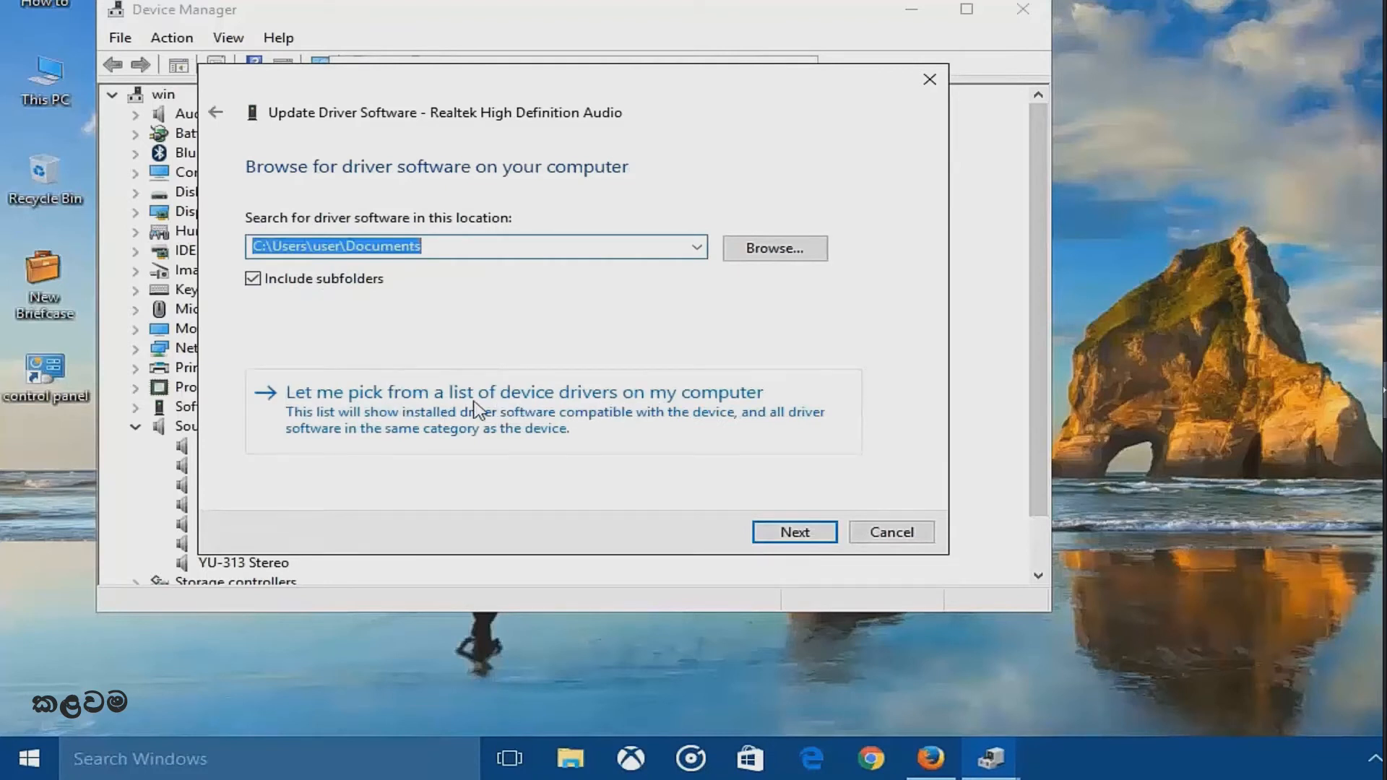
pyautogui.click(446, 408)
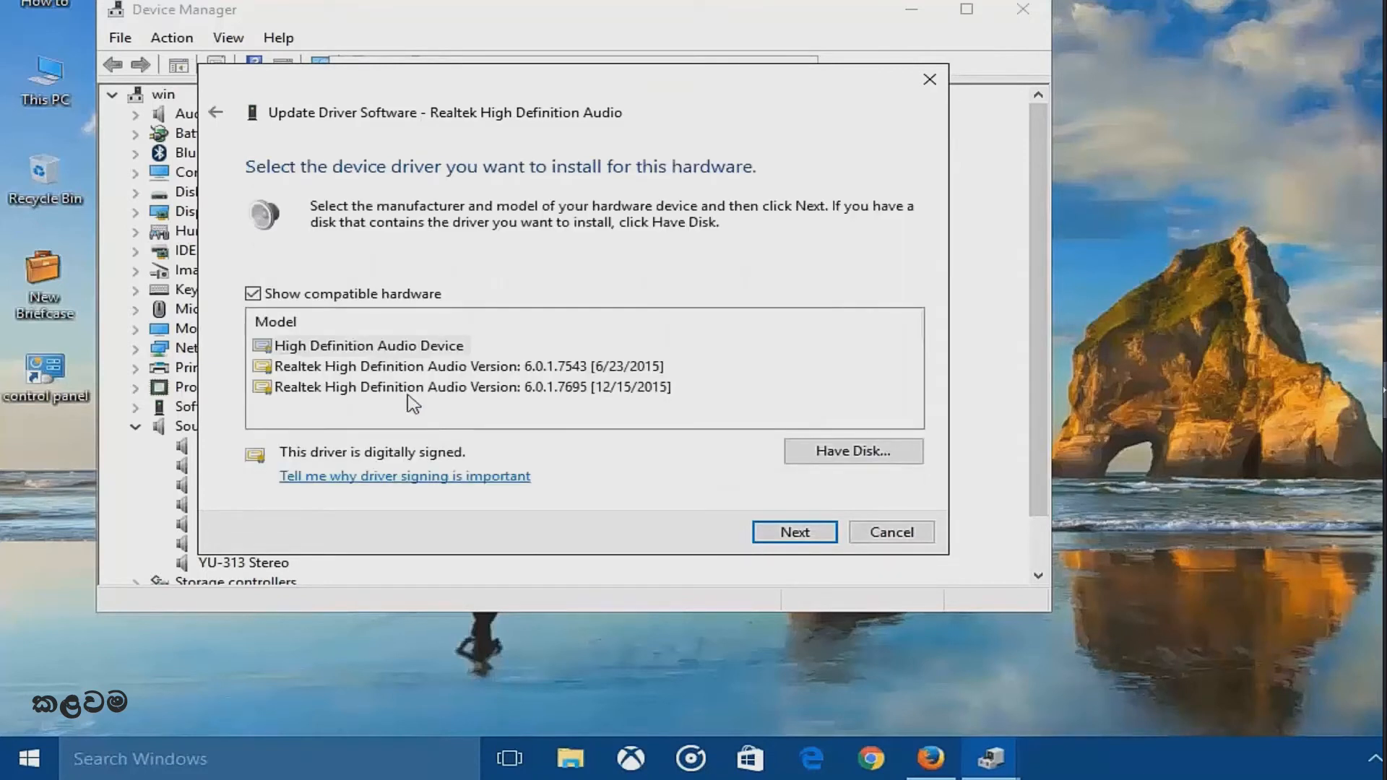
pyautogui.click(307, 350)
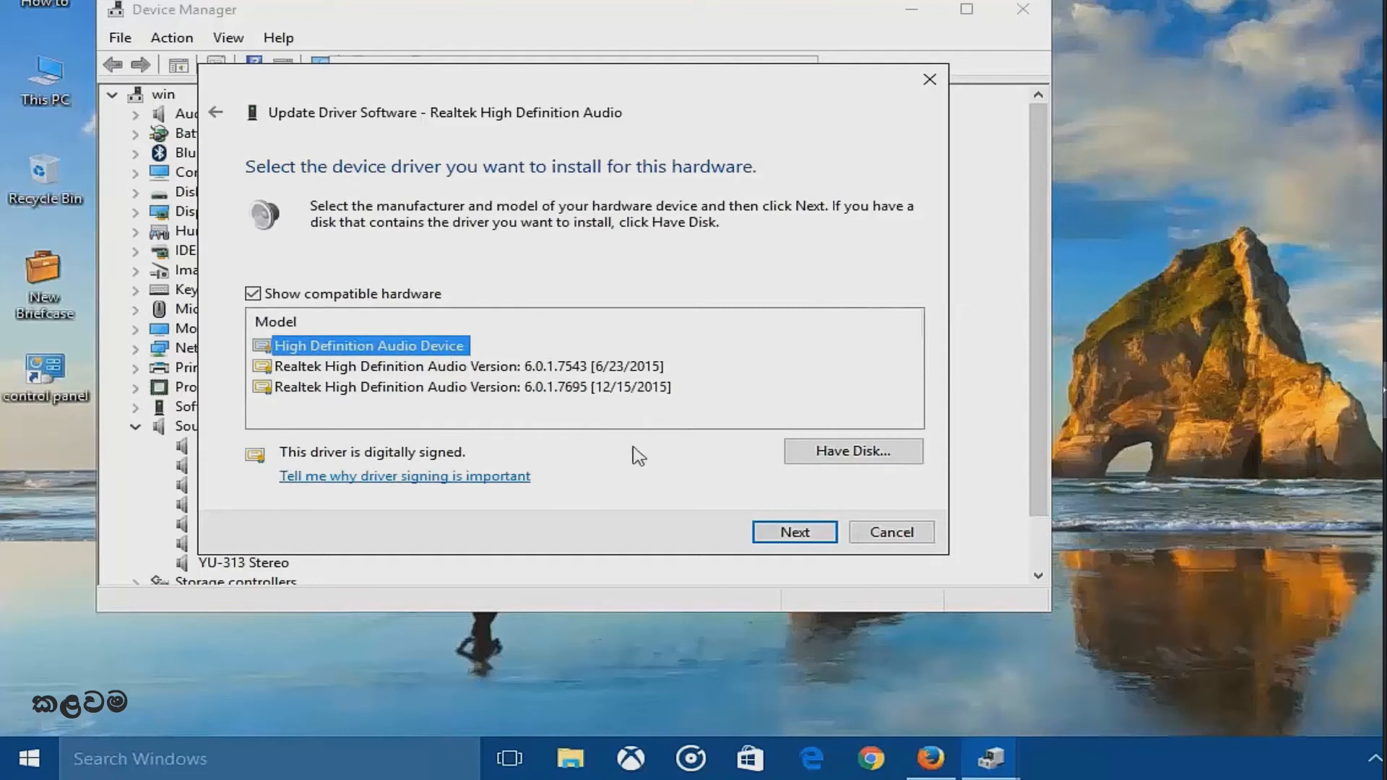
pyautogui.click(783, 536)
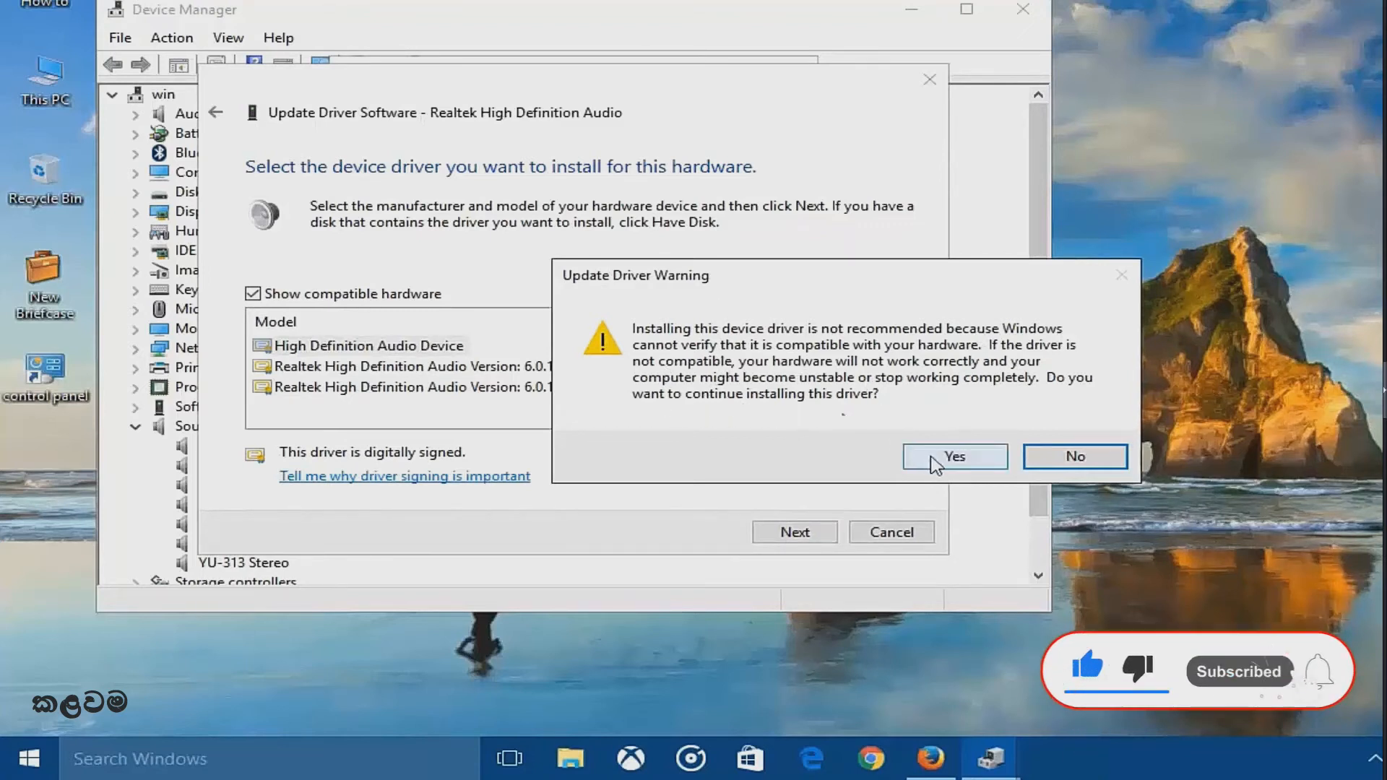
pyautogui.click(952, 461)
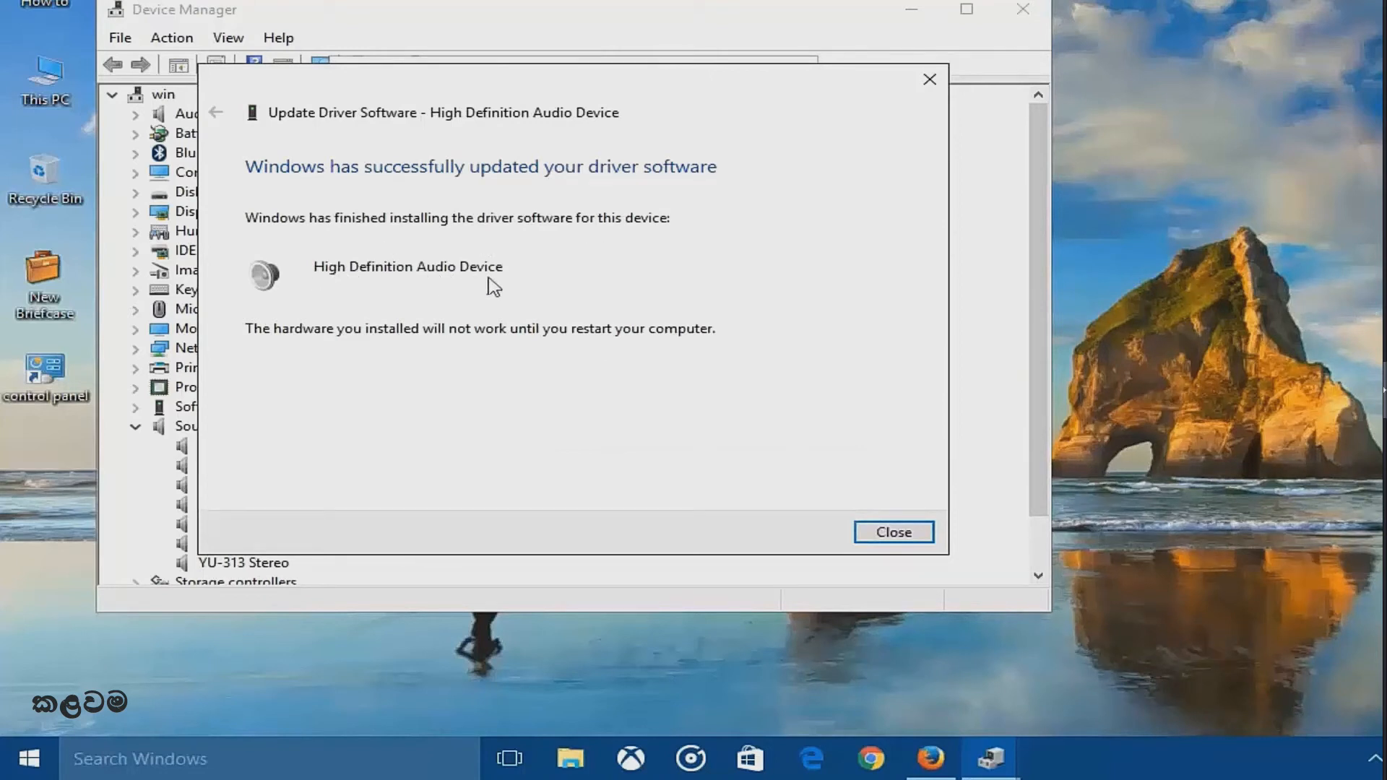
# Close the update wizard and the device properties, and restart the computer to apply the driver change.
pyautogui.click(894, 533)
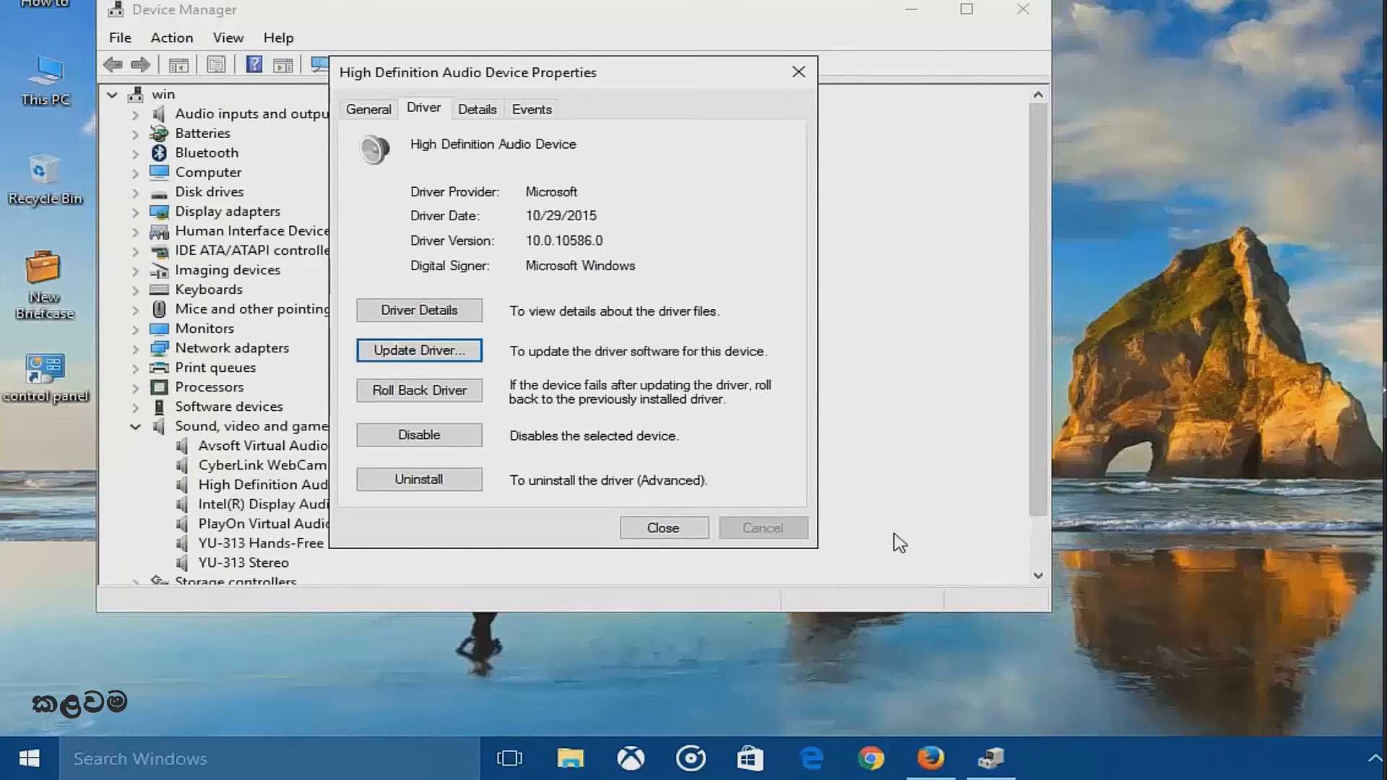
pyautogui.click(654, 529)
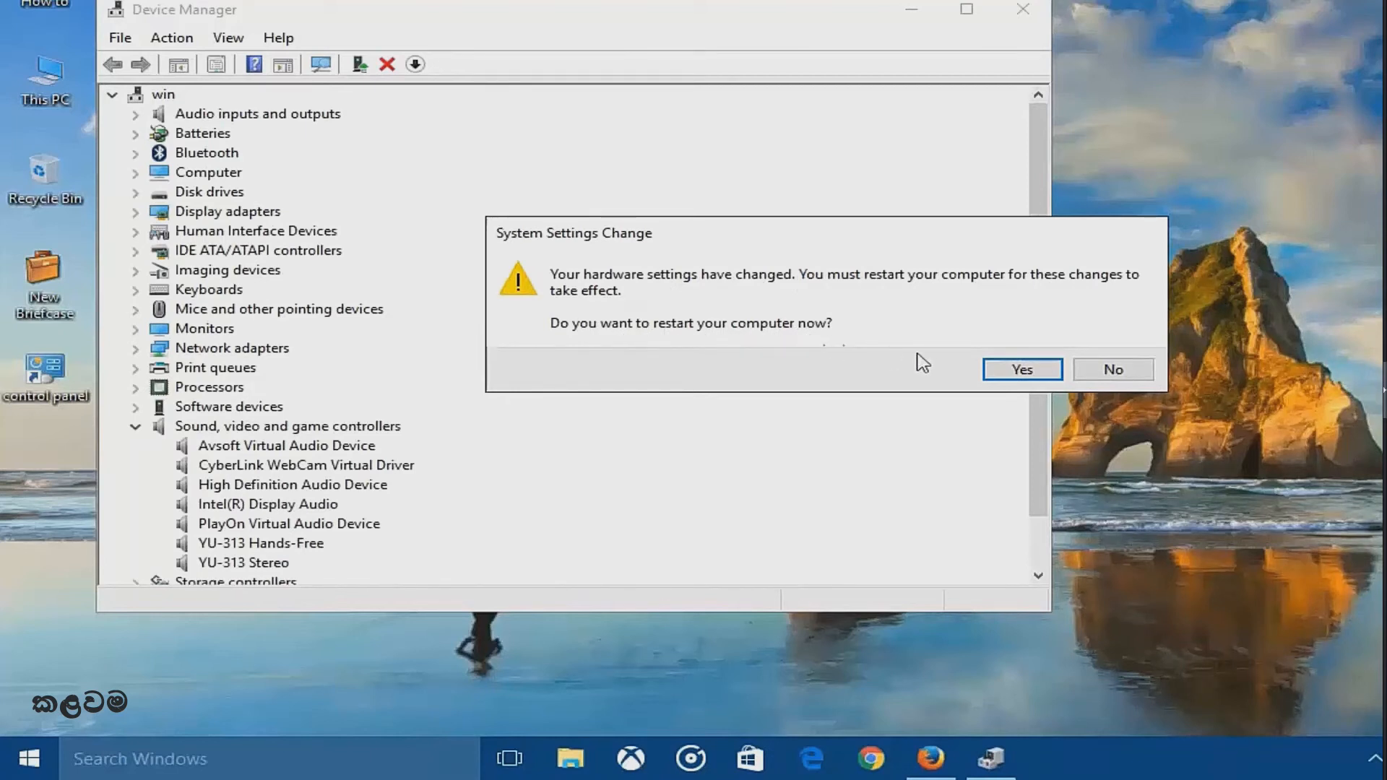
pyautogui.click(1023, 370)
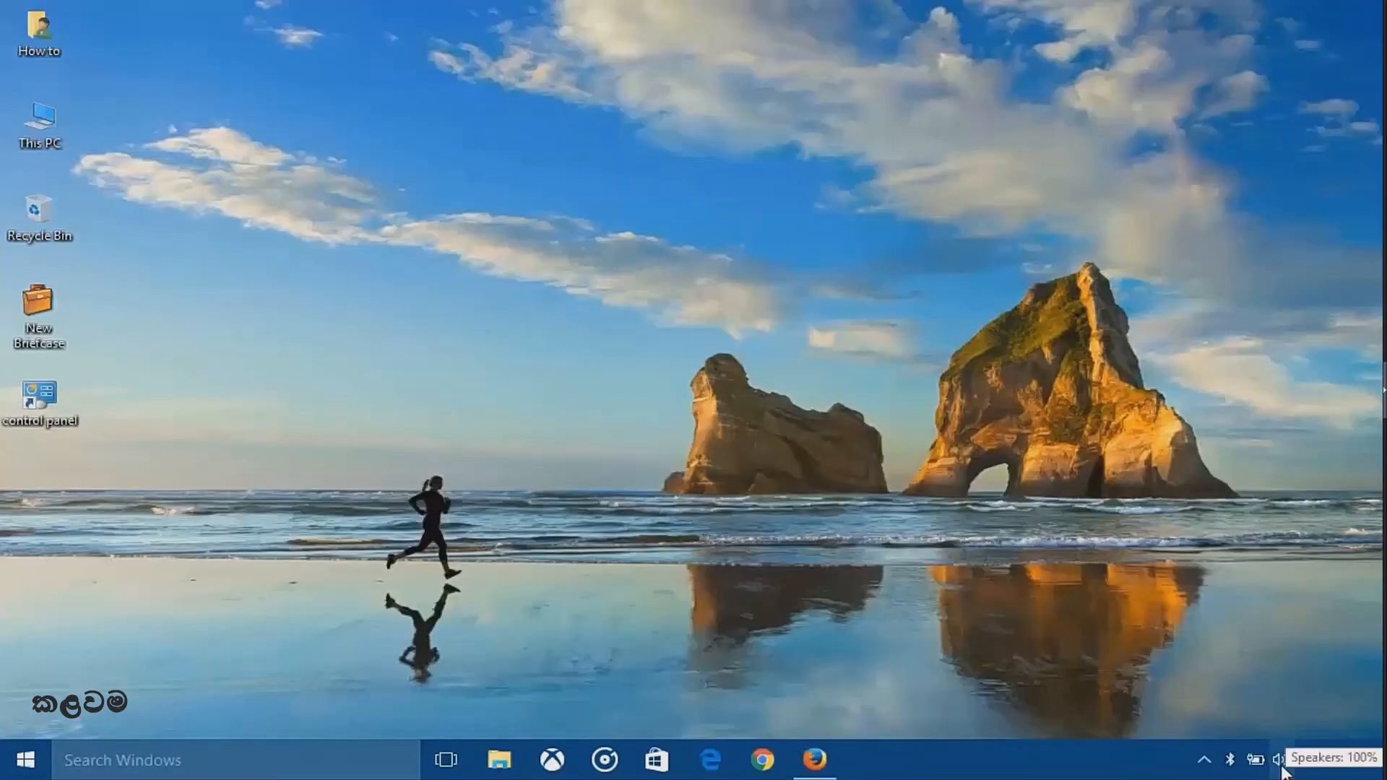
# Open the playback devices and set the Realtek High Definition Audio speakers as the default device.
pyautogui.rightClick(1280, 767)
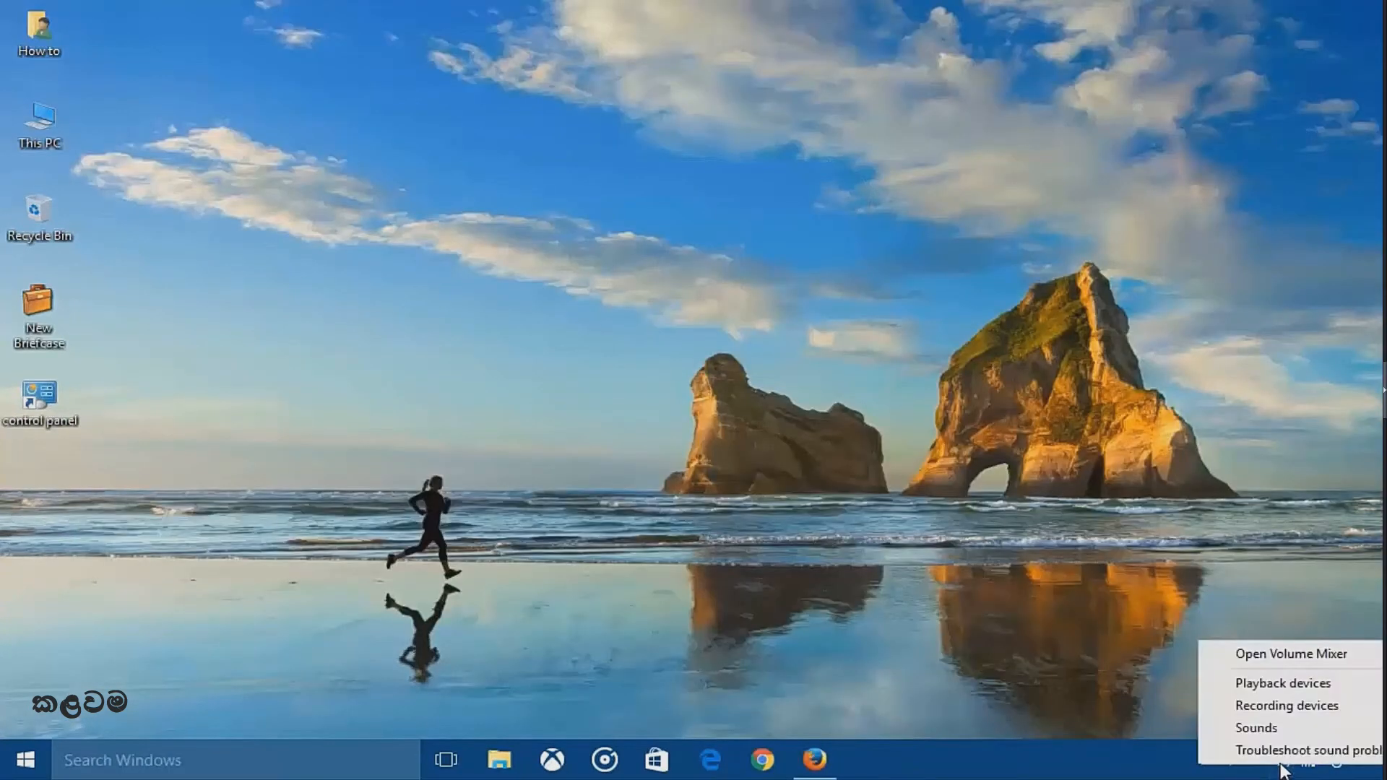
pyautogui.click(1273, 685)
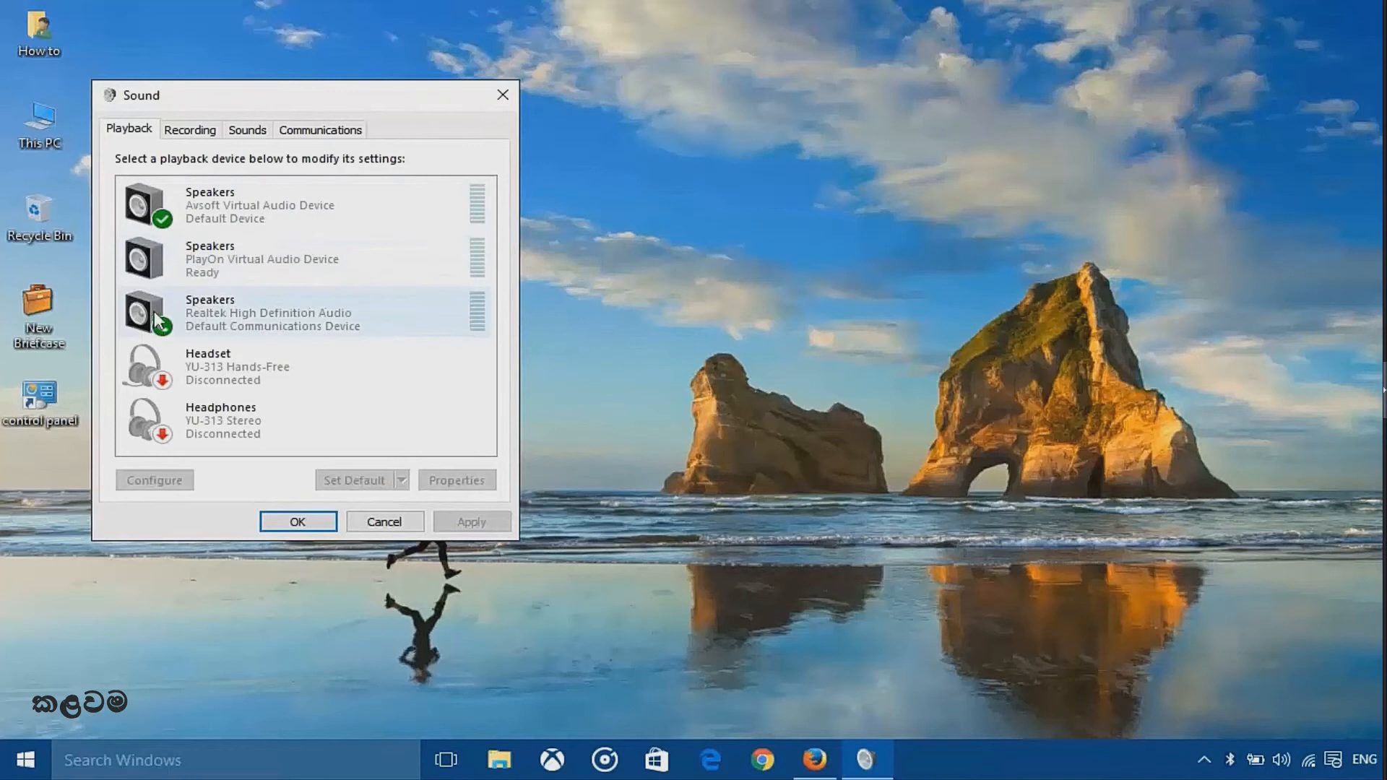
pyautogui.click(225, 325)
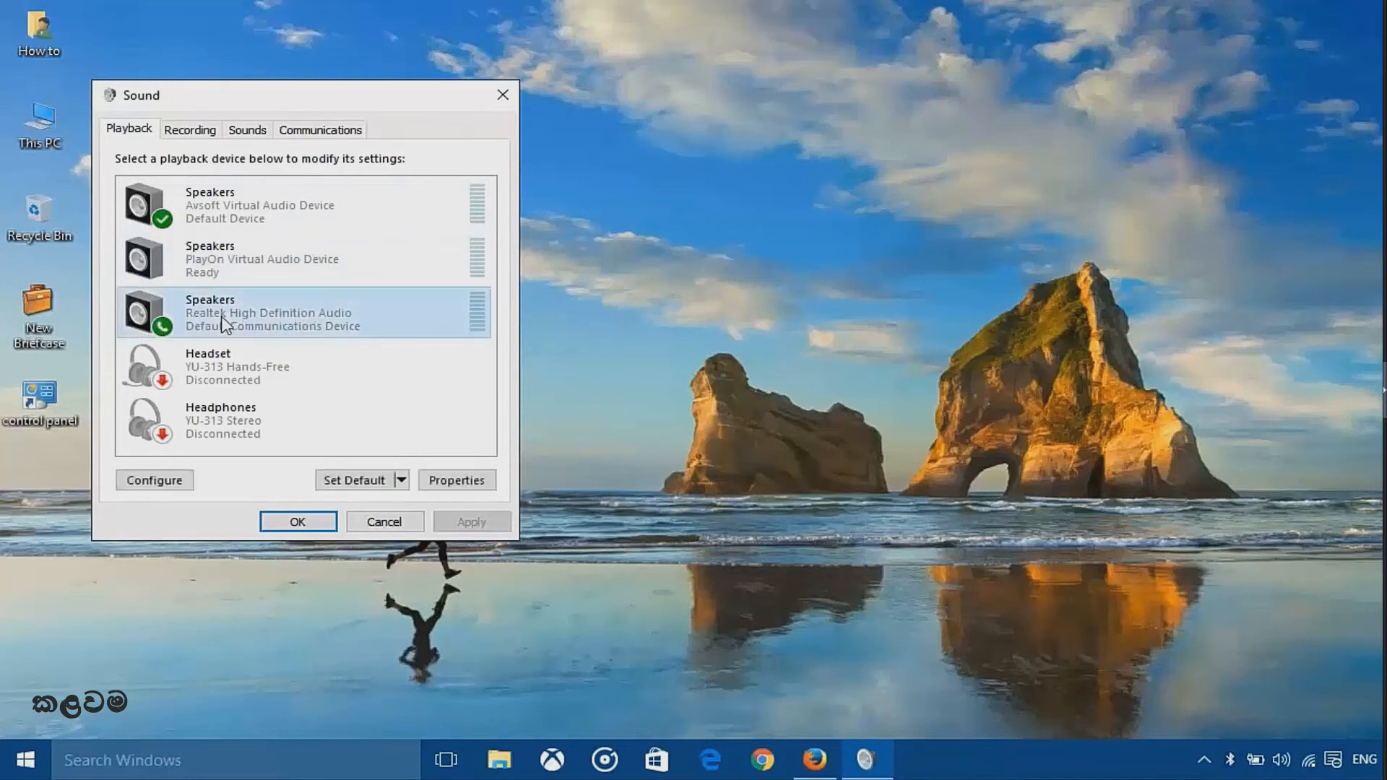
pyautogui.rightClick(225, 323)
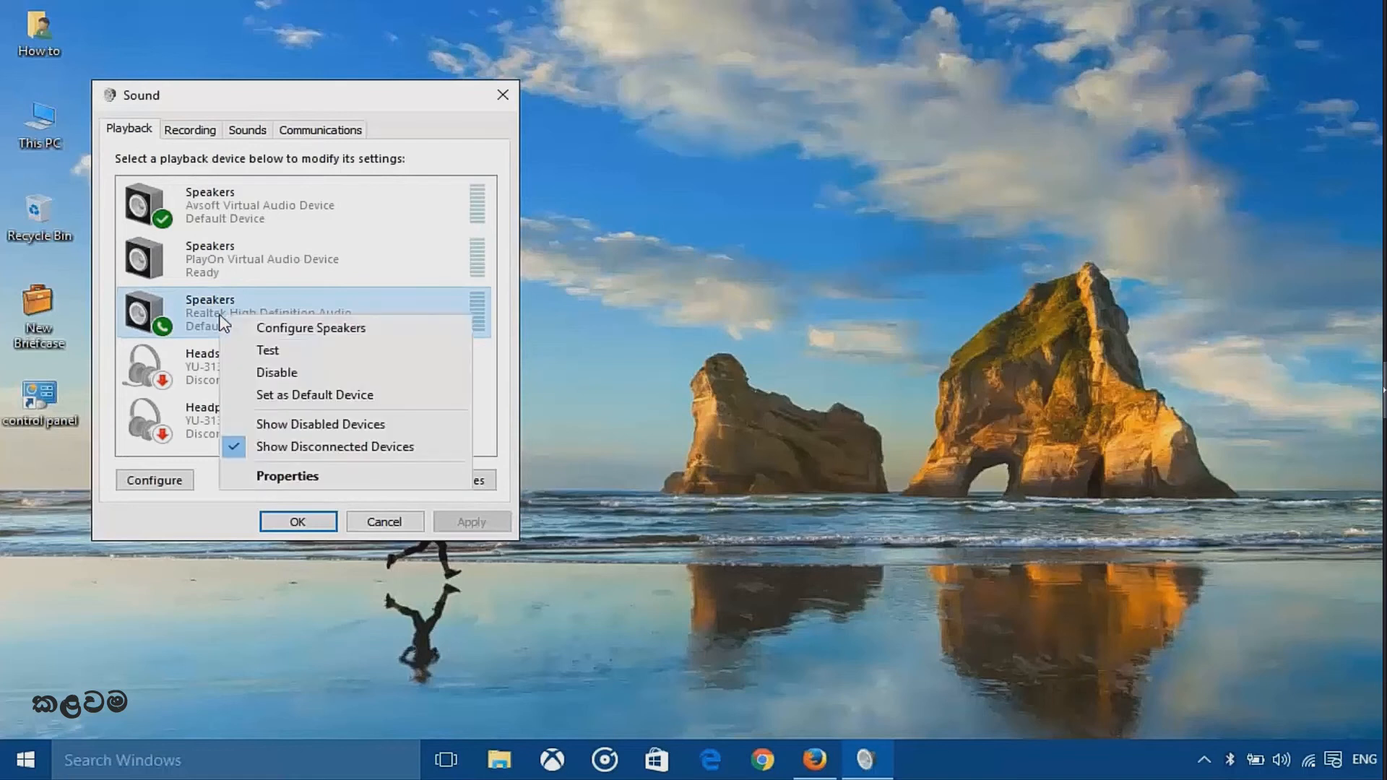
pyautogui.click(299, 396)
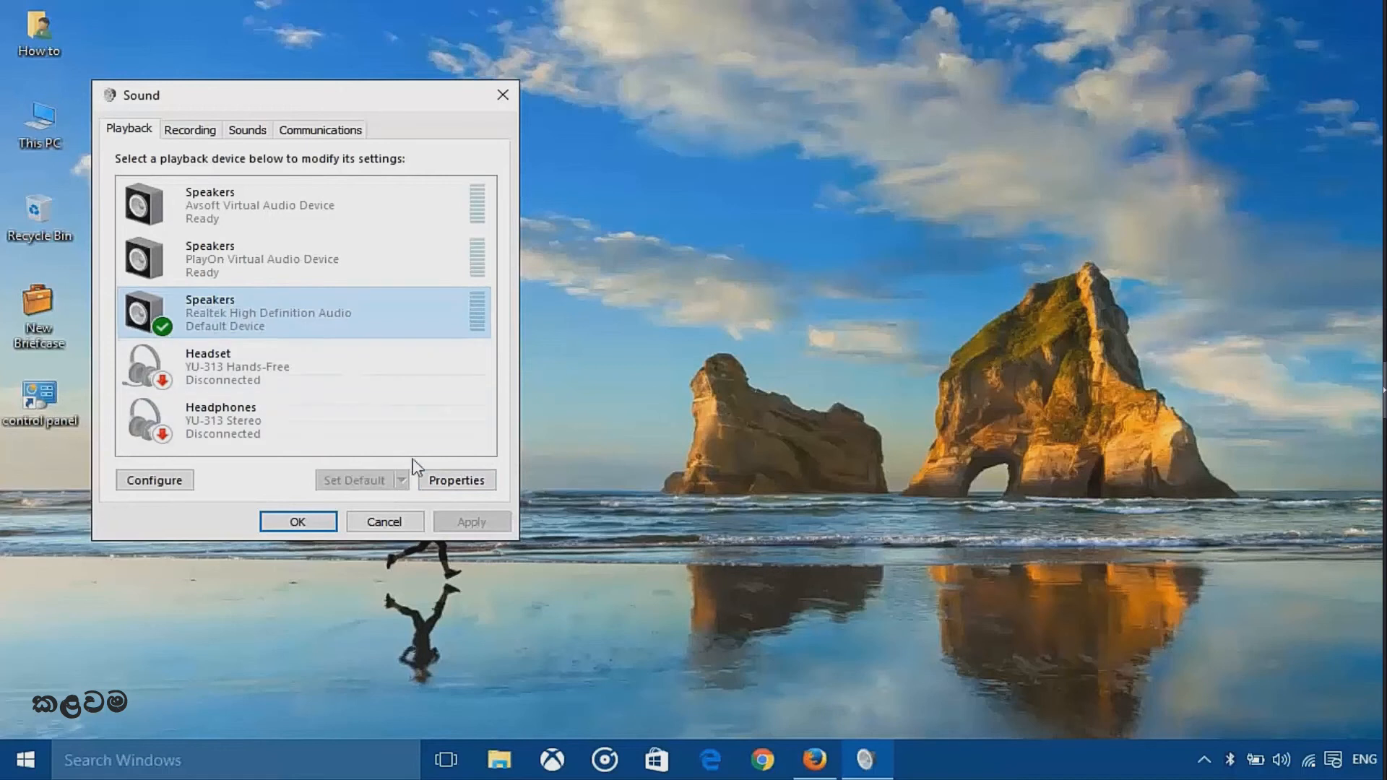
# Open the Realtek speakers' properties and set the Realtek HD Audio output level to its maximum.
pyautogui.click(442, 483)
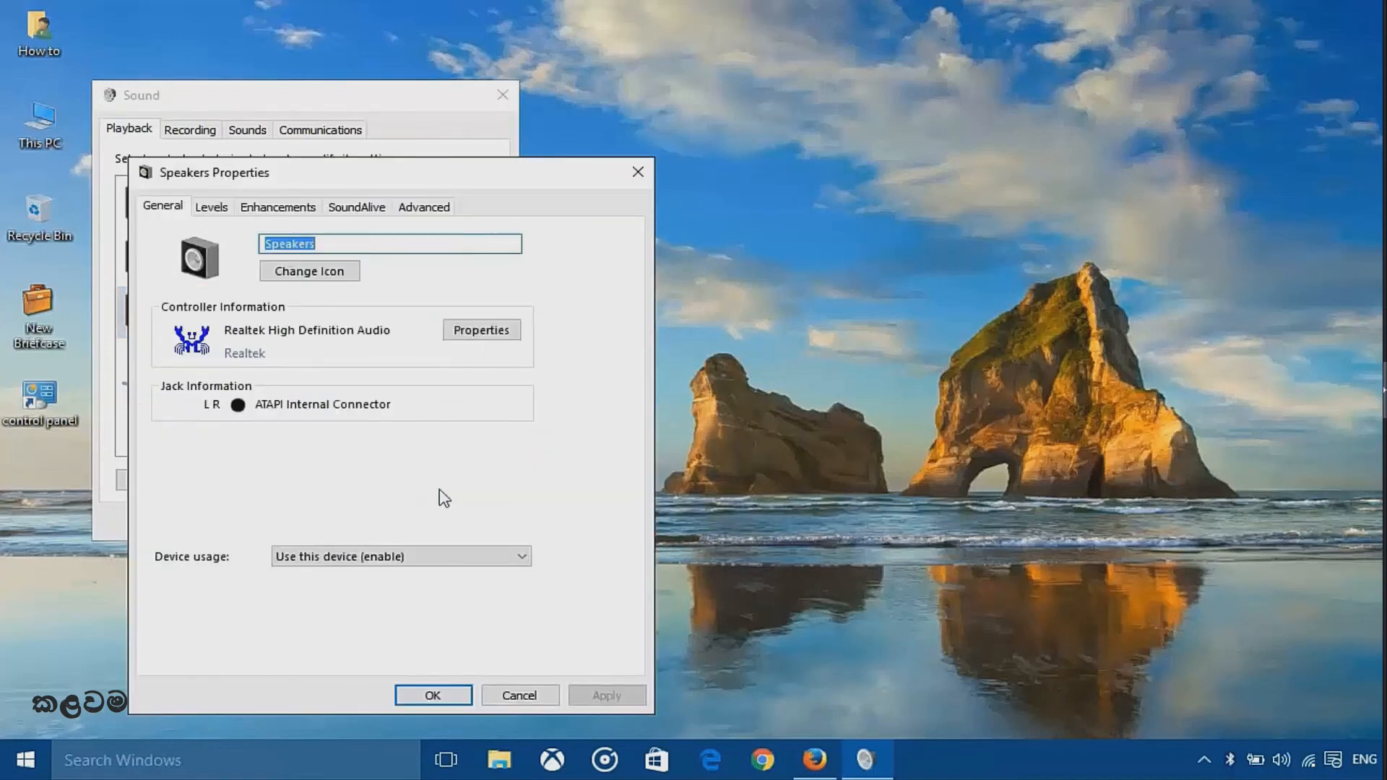
pyautogui.click(211, 216)
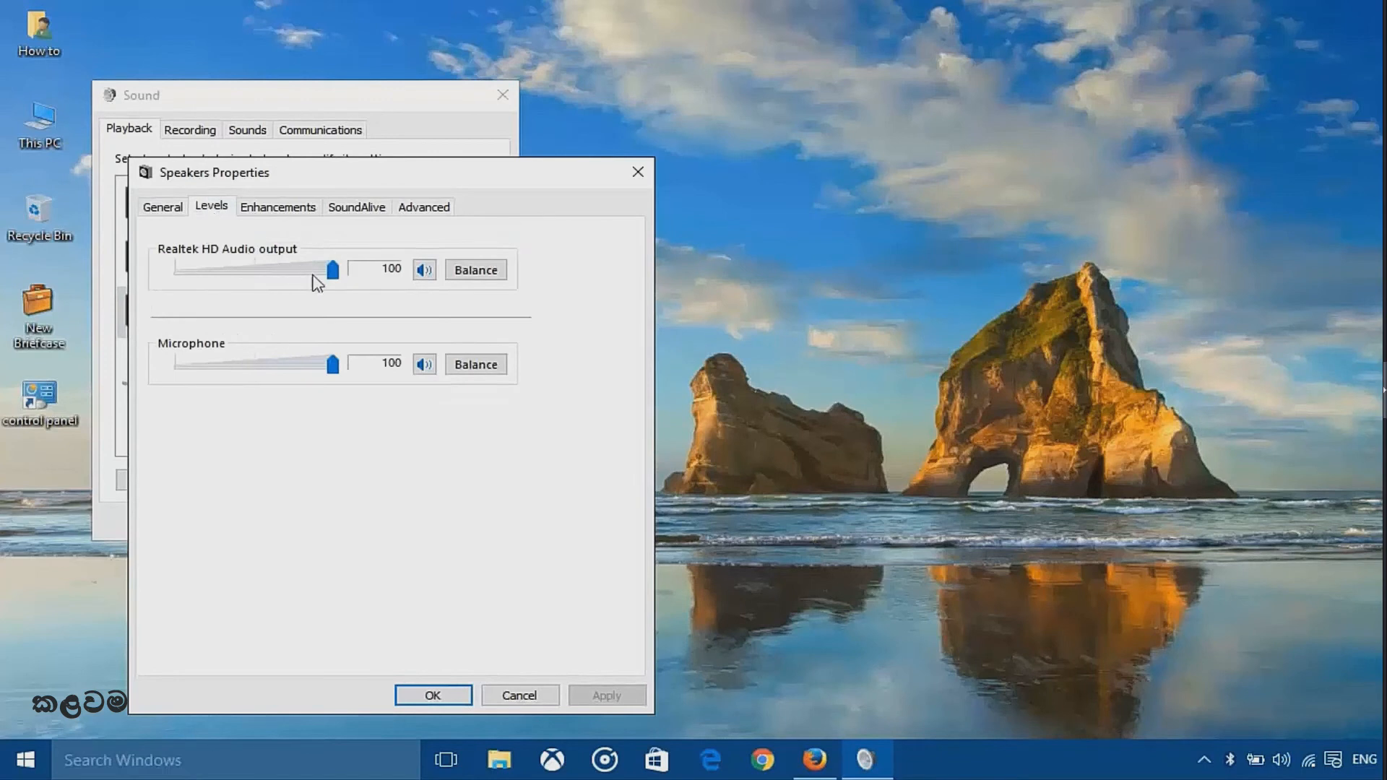
pyautogui.click(315, 270)
pyautogui.click(331, 271)
# Switch the Disable all sound effects option off and back on for the speakers, and check the SoundAlive settings.
pyautogui.click(289, 207)
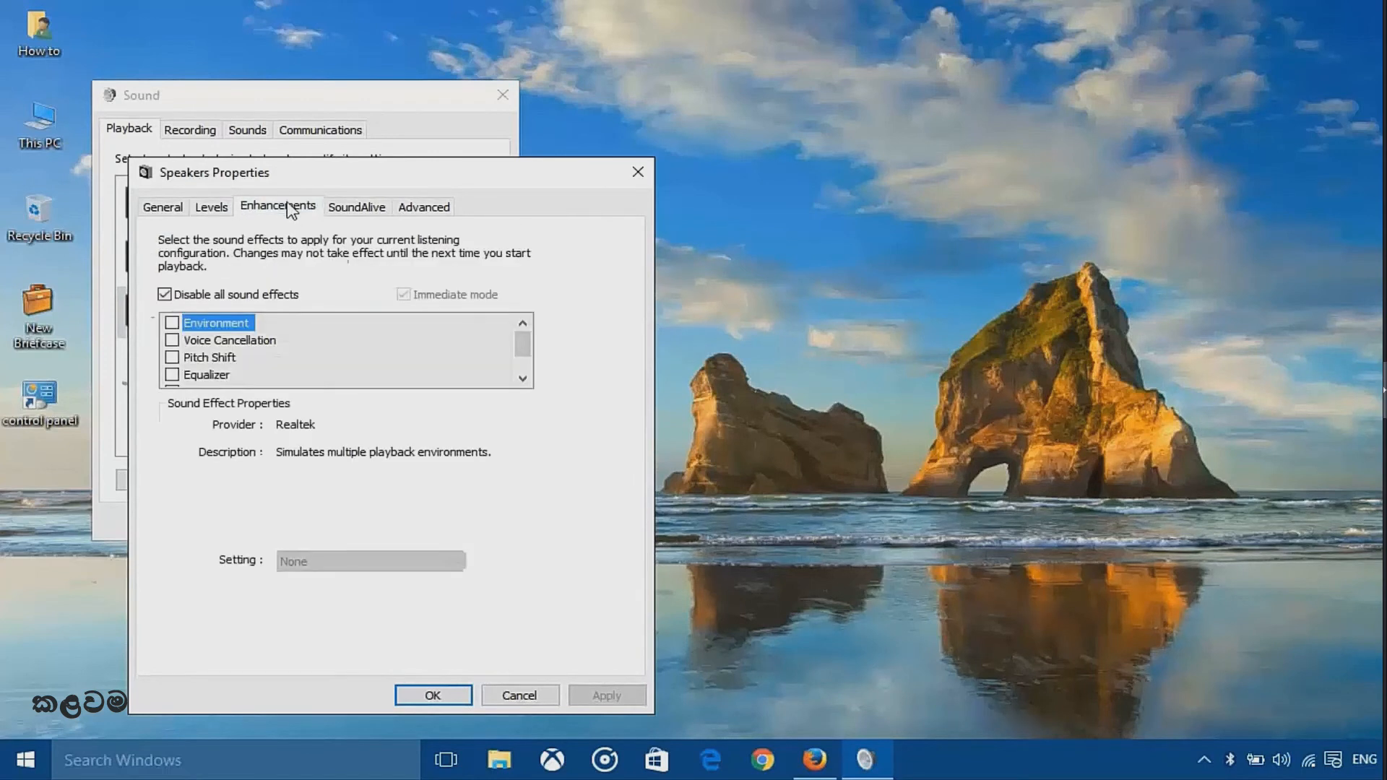
pyautogui.click(165, 295)
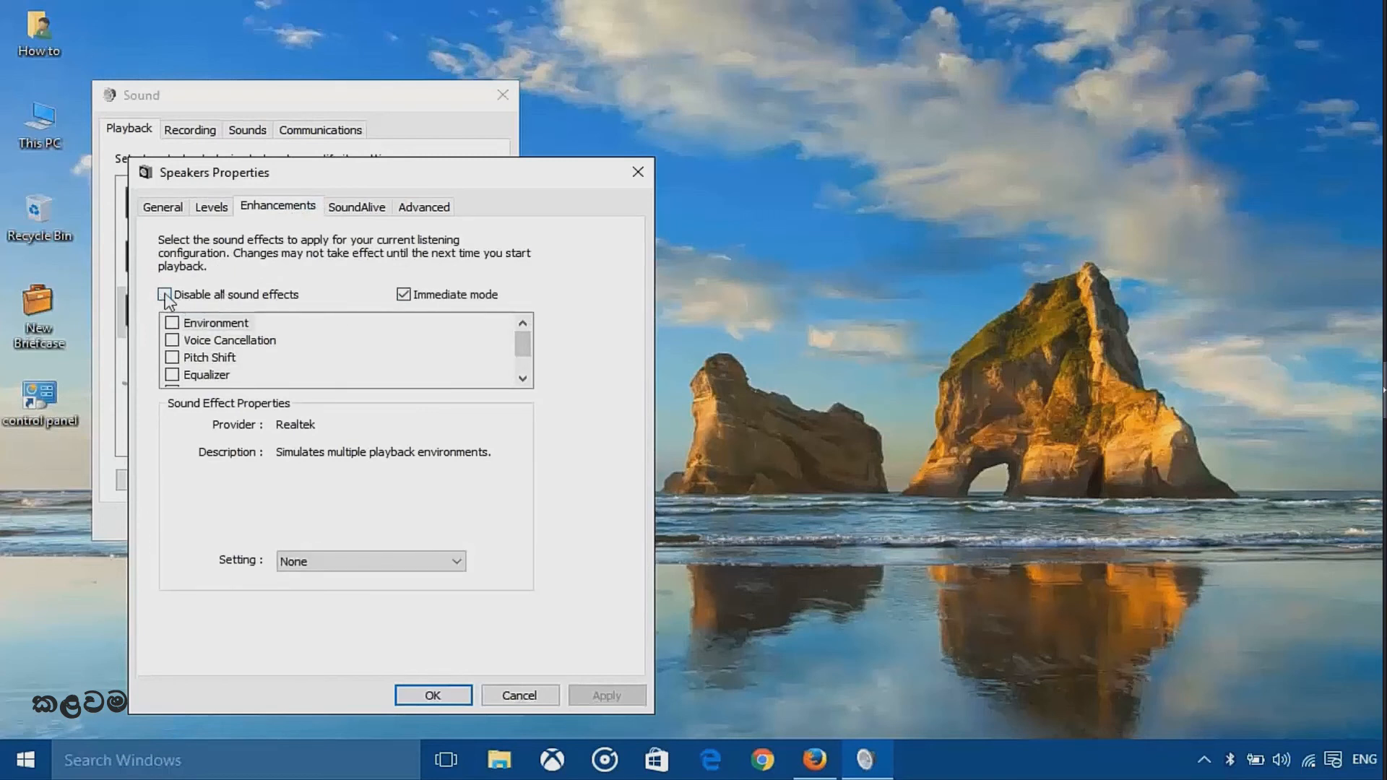
pyautogui.click(165, 294)
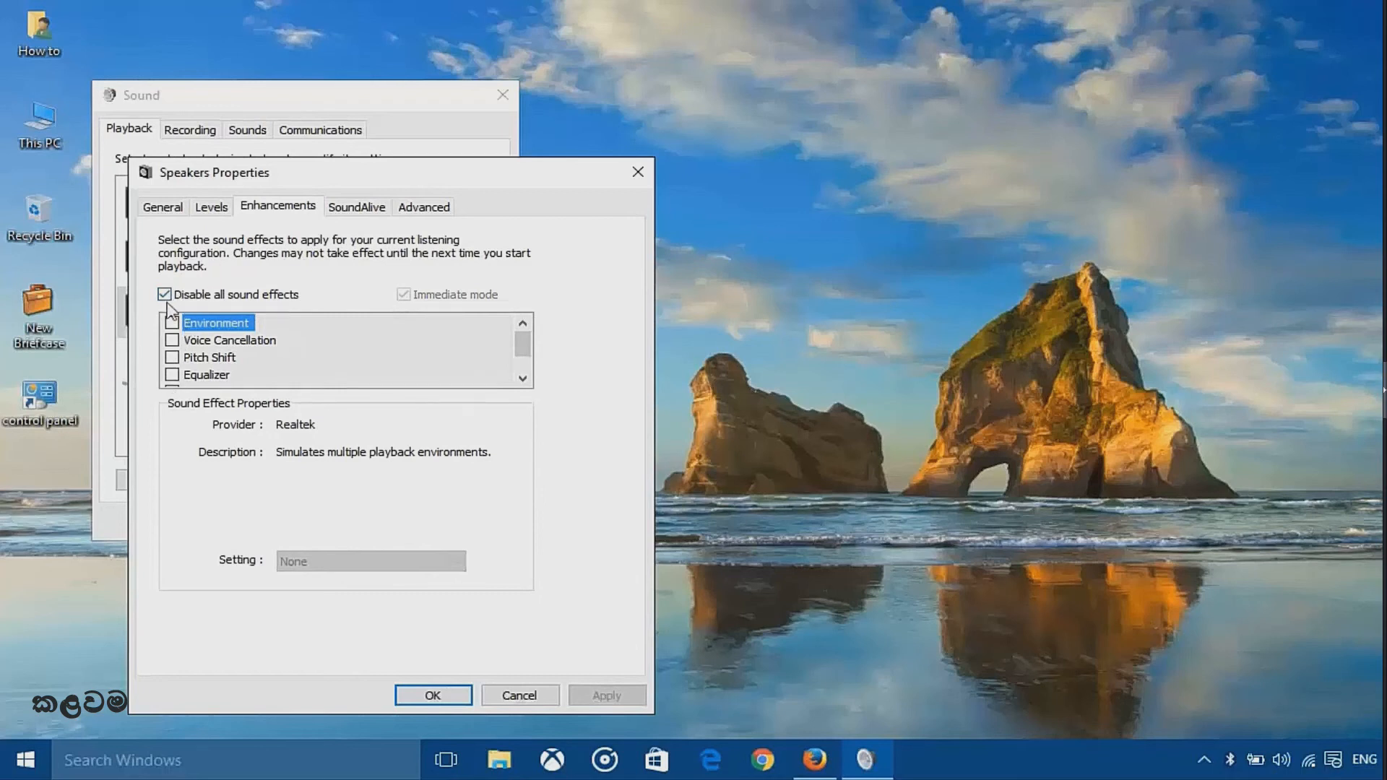
pyautogui.click(358, 210)
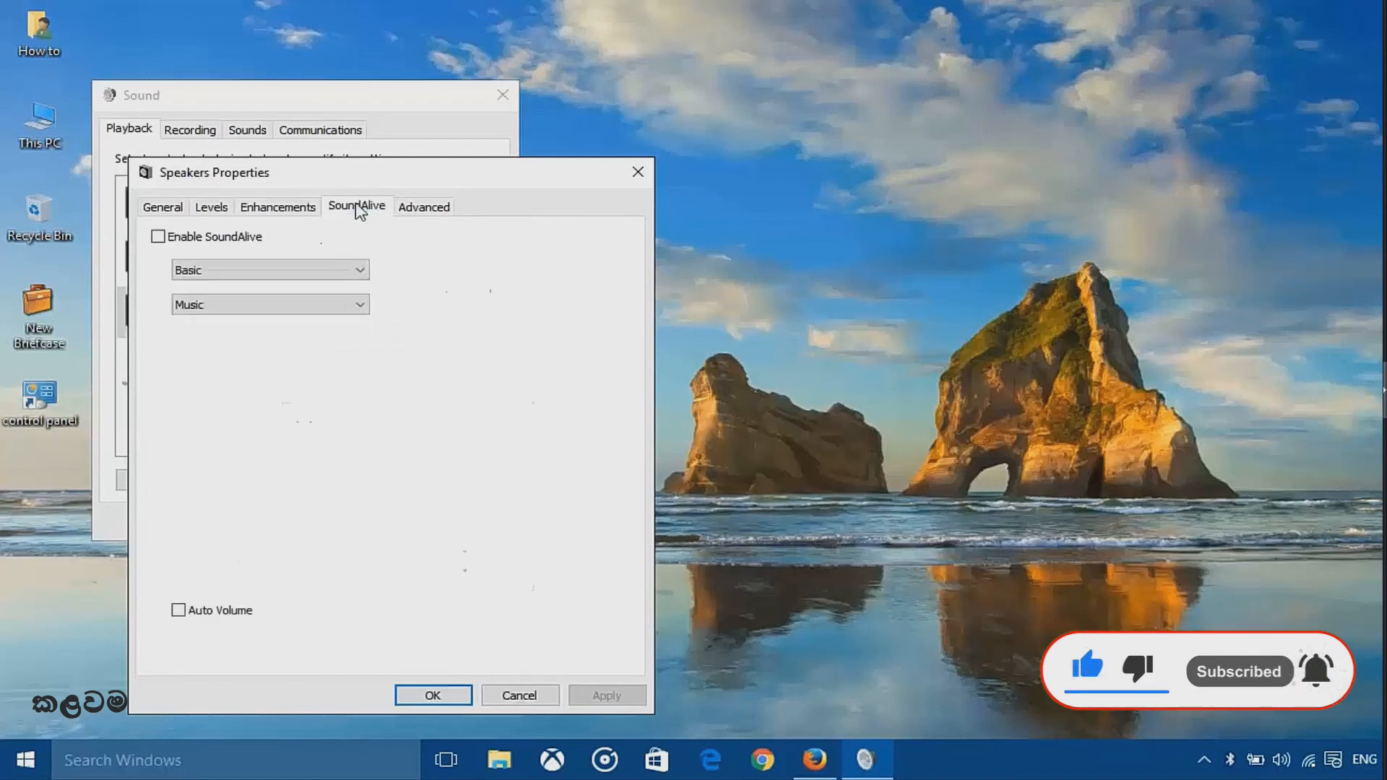
# Set the speakers' default format to 24 bit, 192000 Hz (Studio Quality) and play the test sound.
pyautogui.click(446, 218)
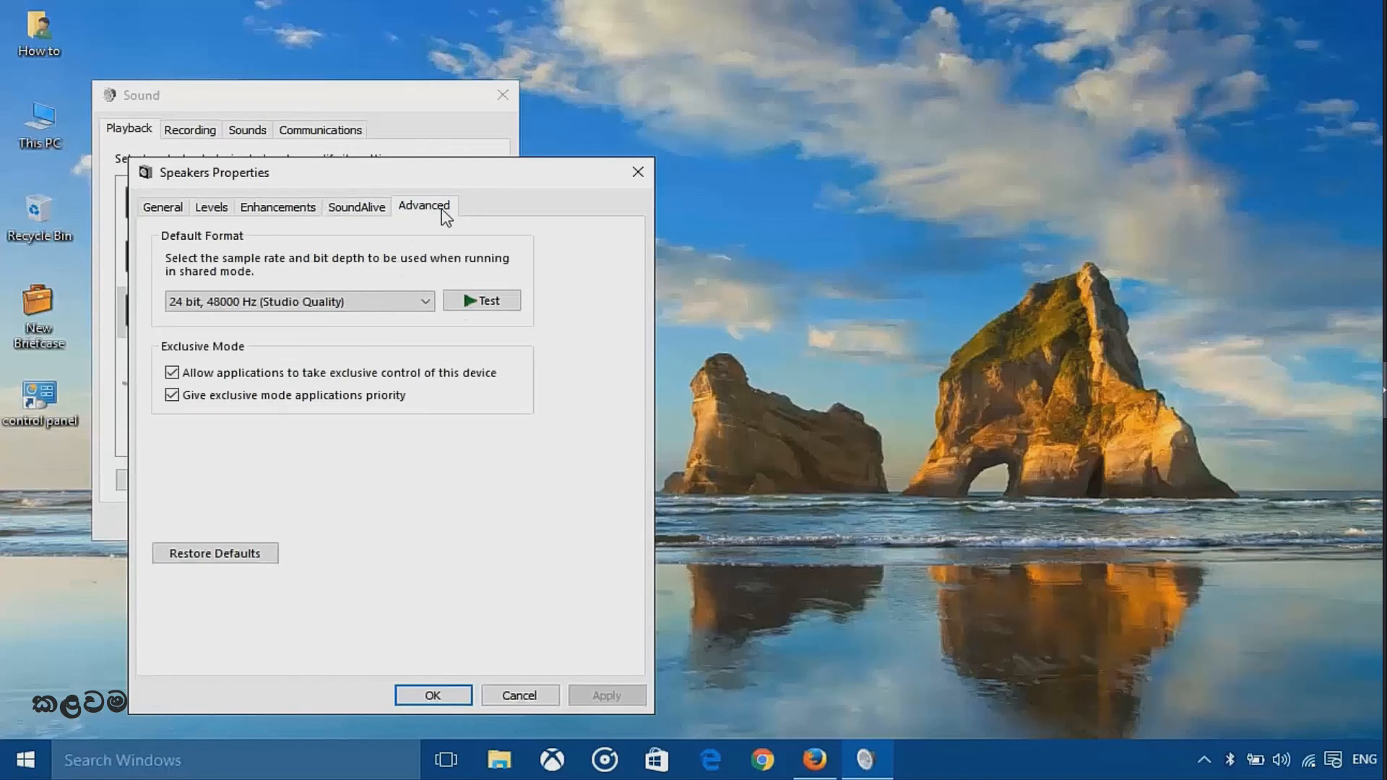
pyautogui.click(426, 303)
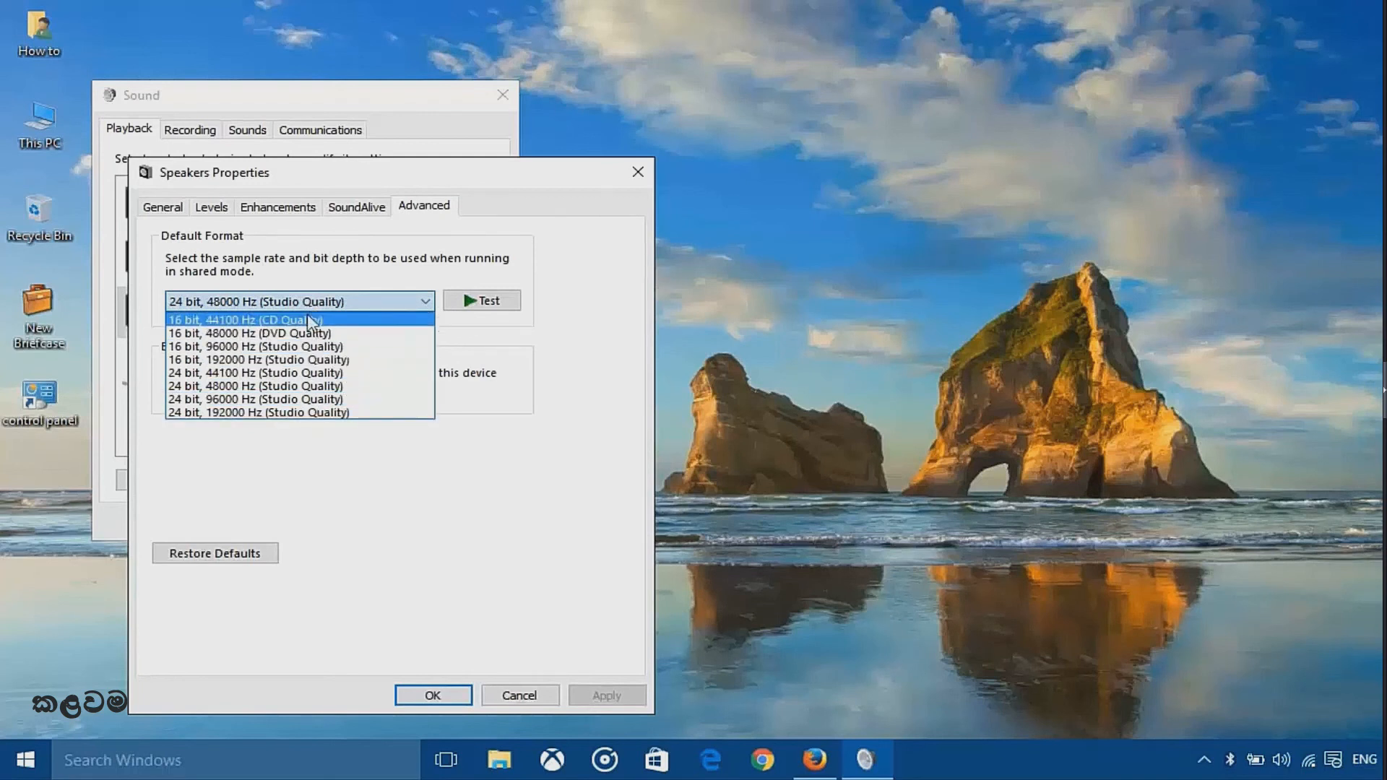
pyautogui.click(311, 412)
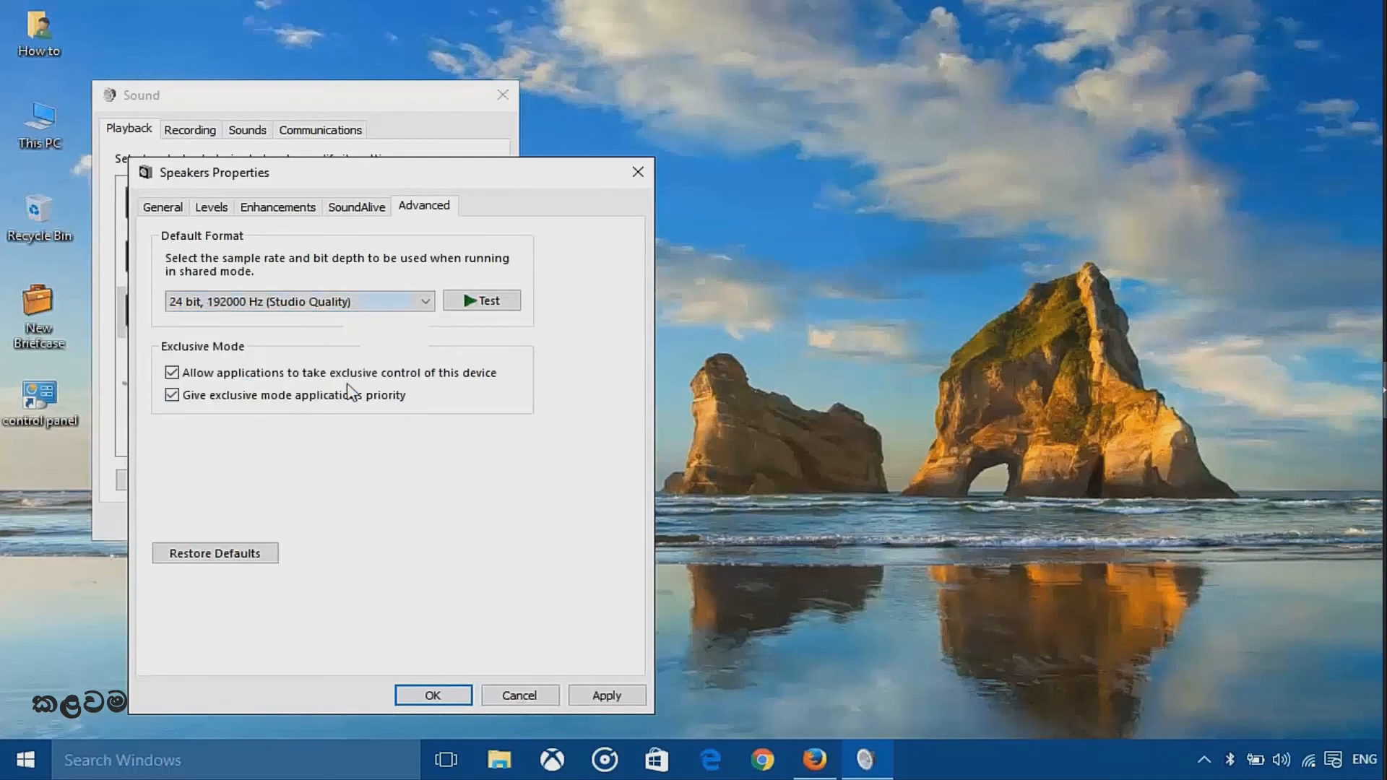
pyautogui.click(473, 303)
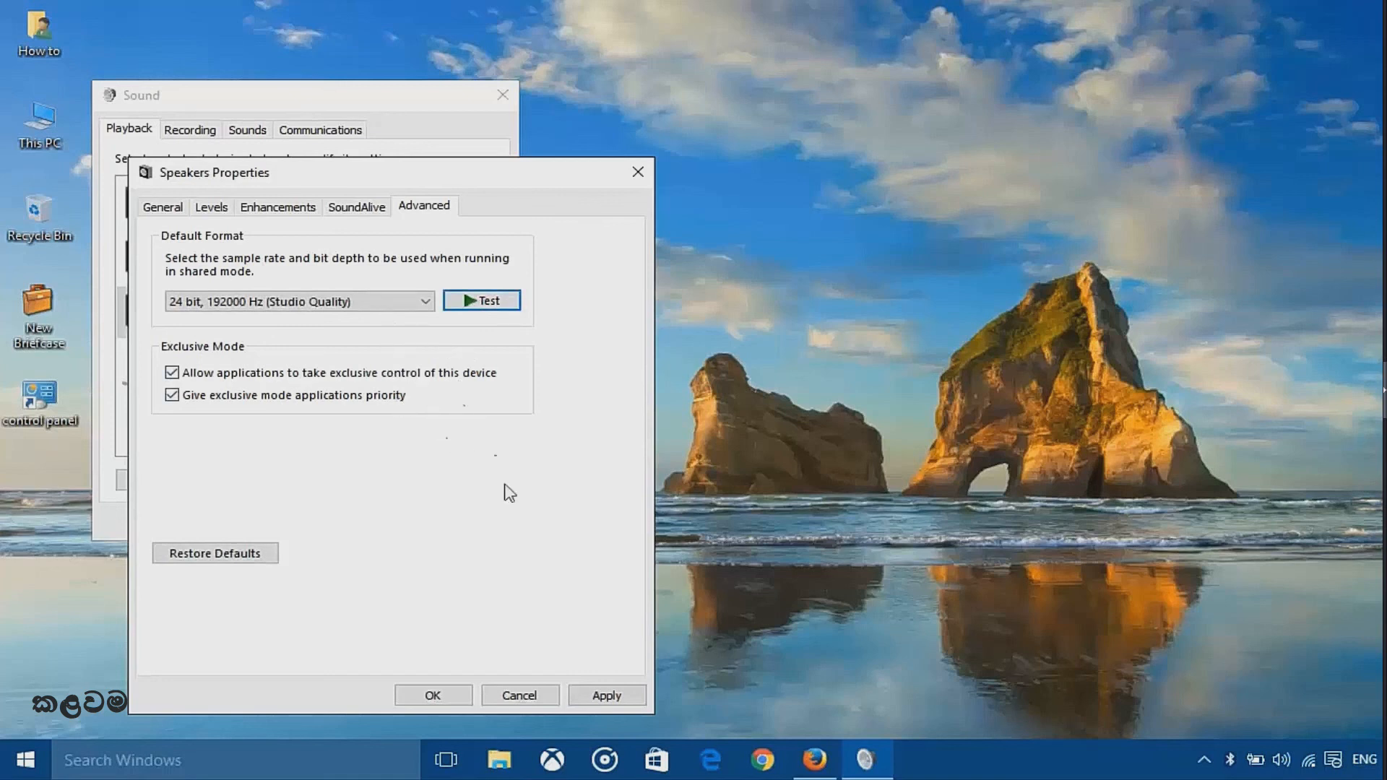
# Set the speakers' default format to 24 bit, 48000 Hz (Studio Quality) and accept the speaker properties.
pyautogui.click(383, 299)
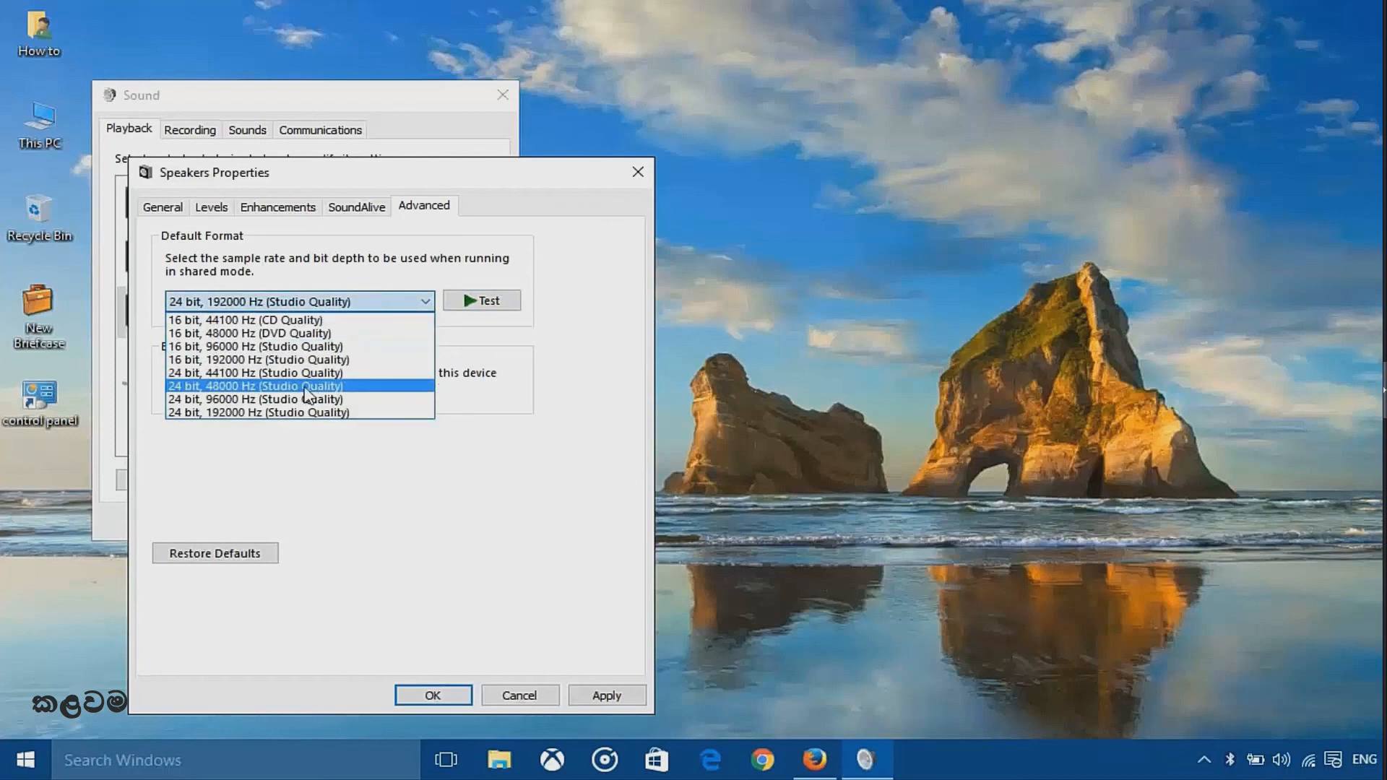
pyautogui.click(304, 387)
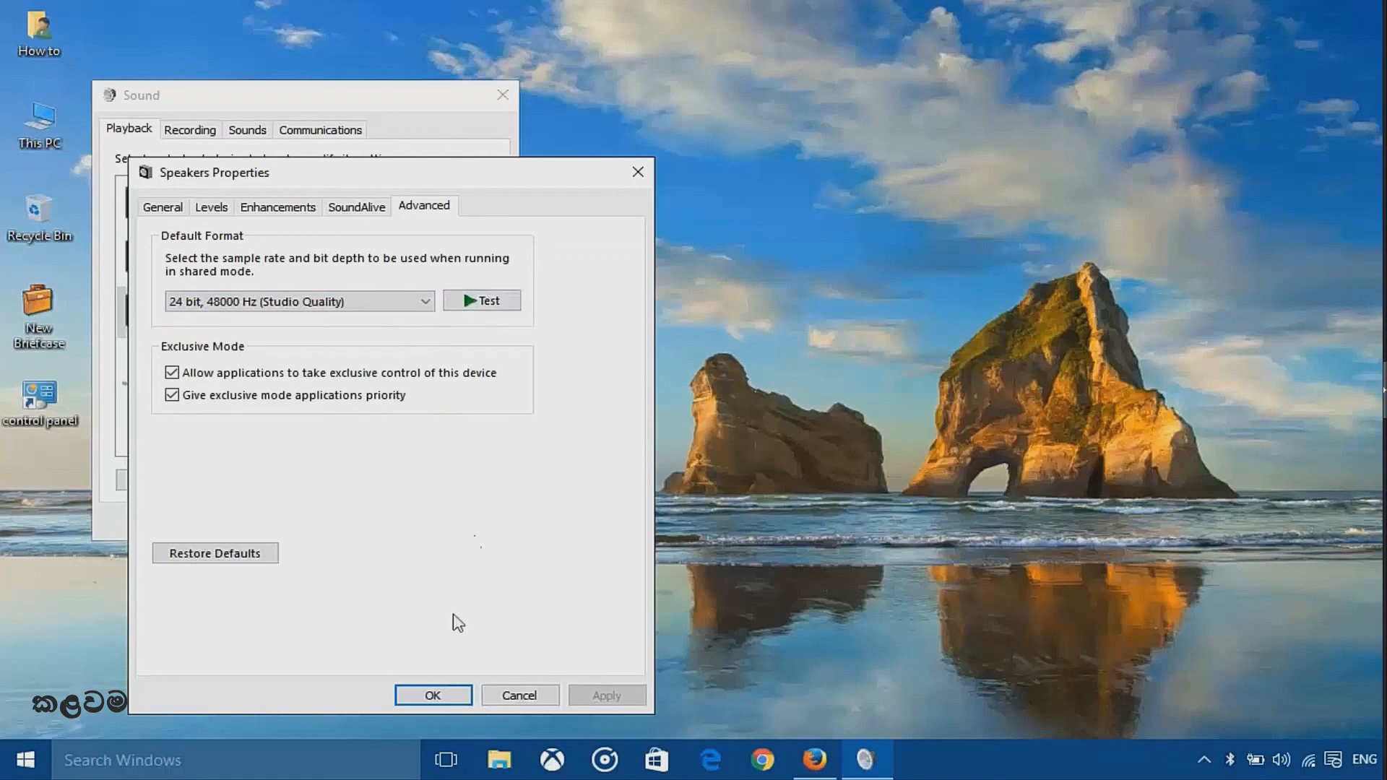
pyautogui.click(432, 696)
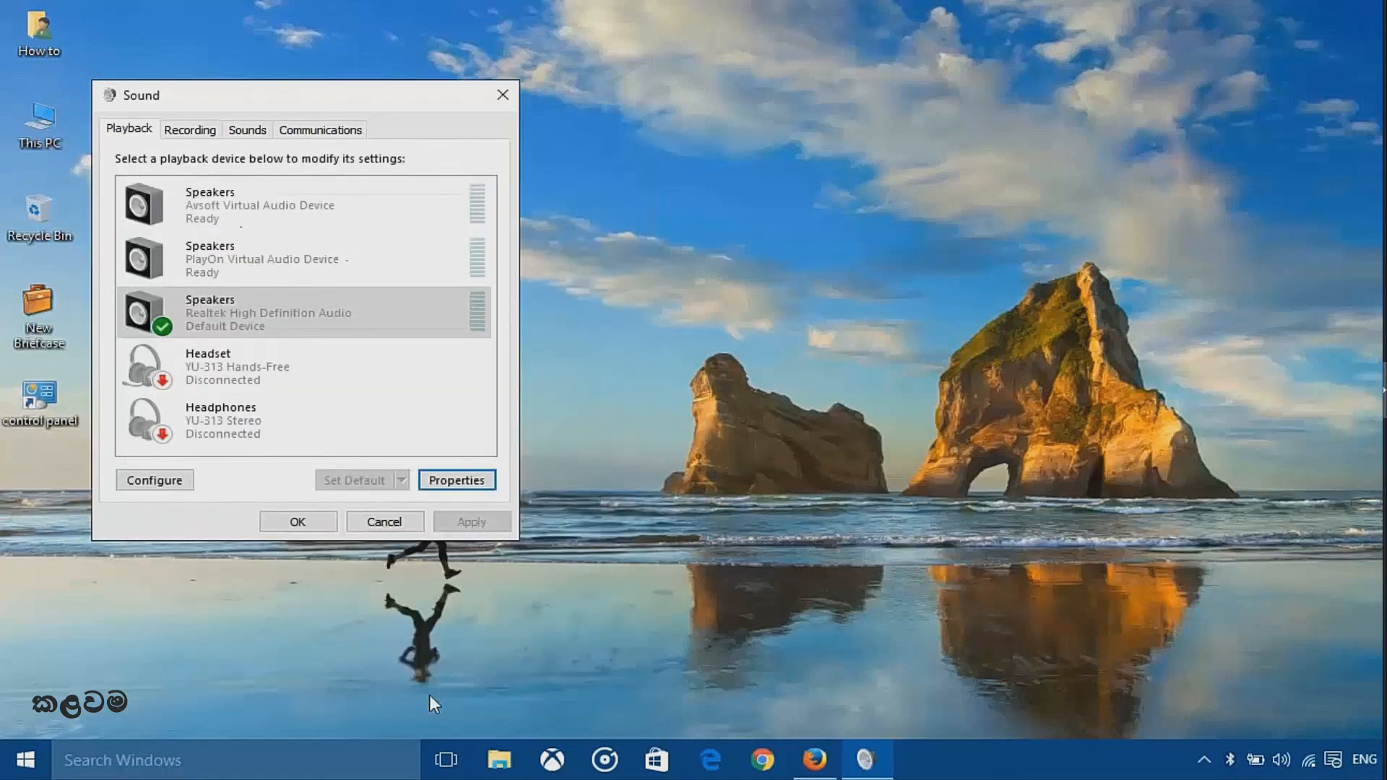